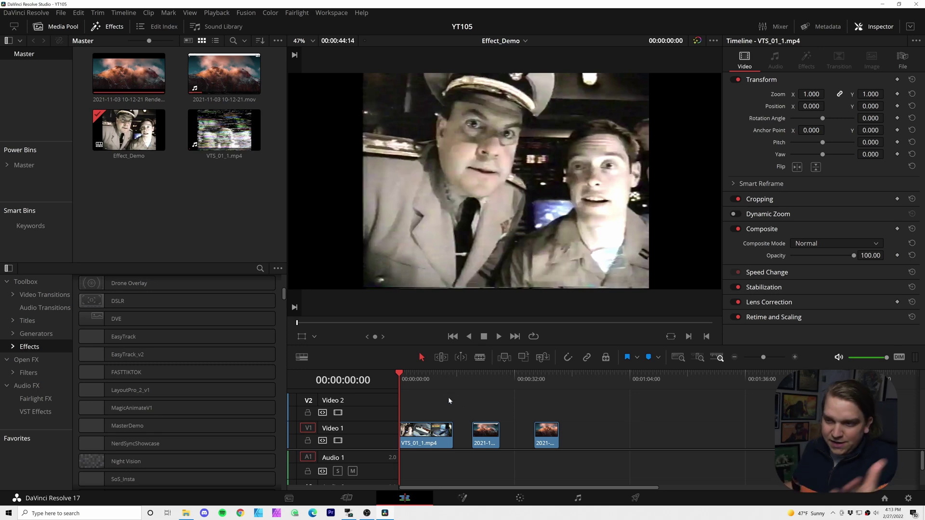
Step: Scrub through the timeline clips, then apply NerdSyncShowcase to the VTS_01_1 clip and view its settings
left_click_drag(412, 382, 482, 378)
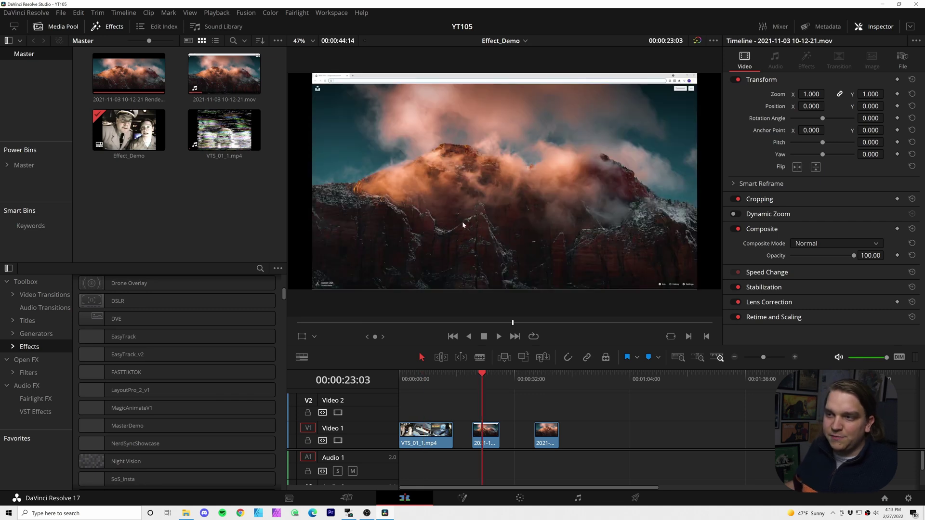
left_click_drag(546, 384, 541, 380)
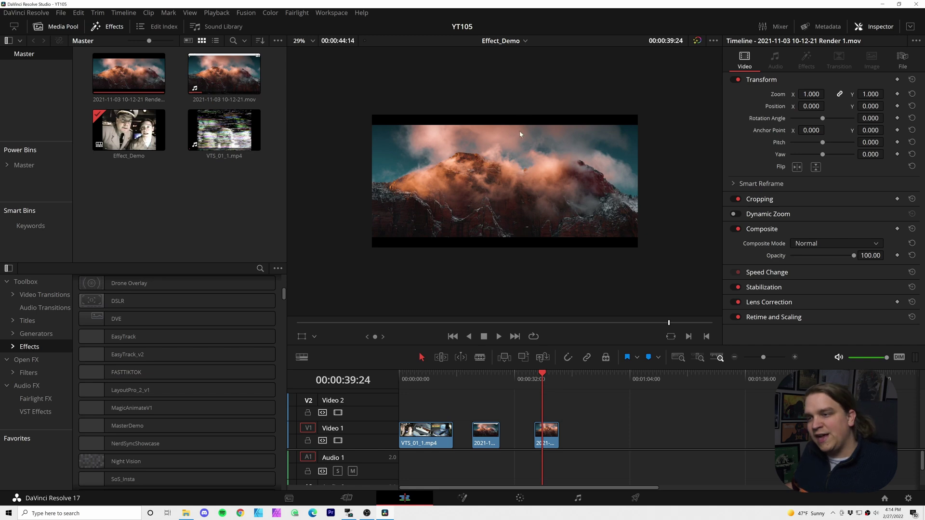
left_click(483, 380)
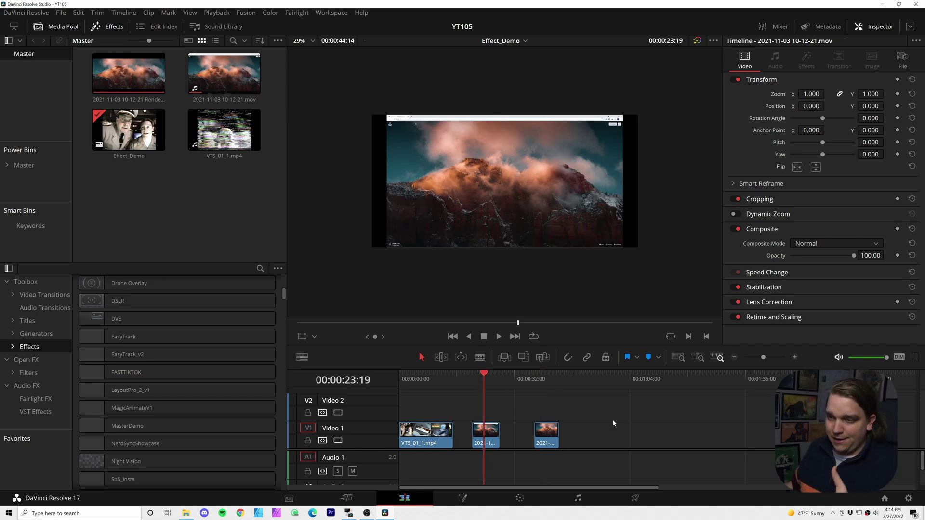
left_click(426, 379)
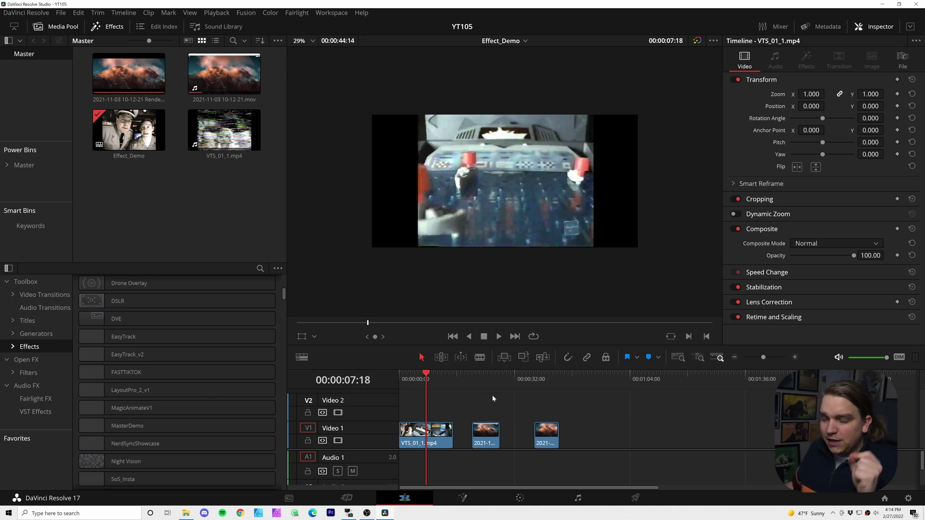
left_click_drag(140, 444, 426, 435)
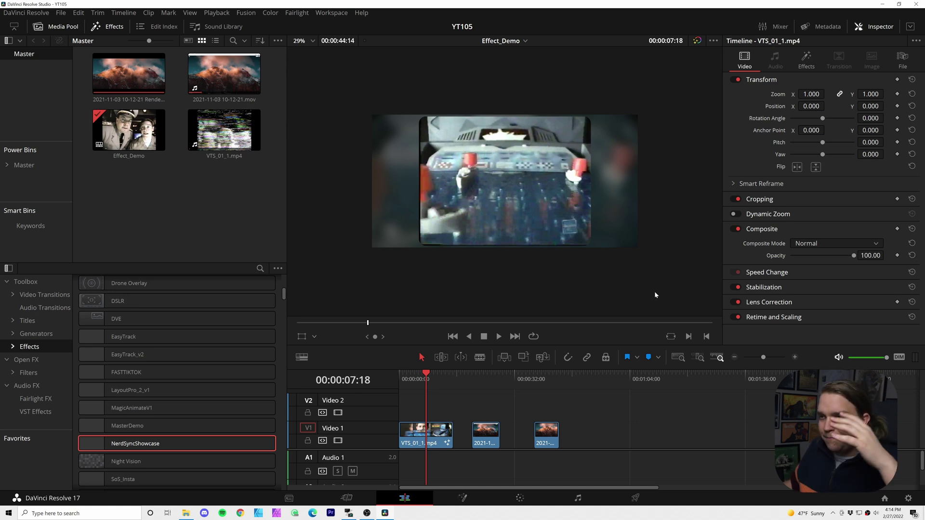
left_click(806, 59)
Step: Drop NerdSyncShowcase onto the two mountain clips
left_click(488, 379)
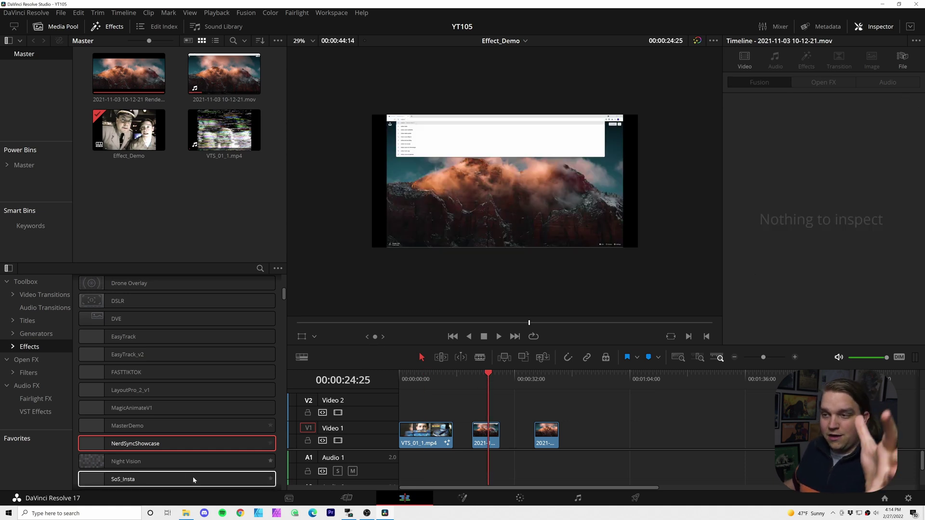
left_click_drag(186, 442, 486, 435)
left_click(546, 435)
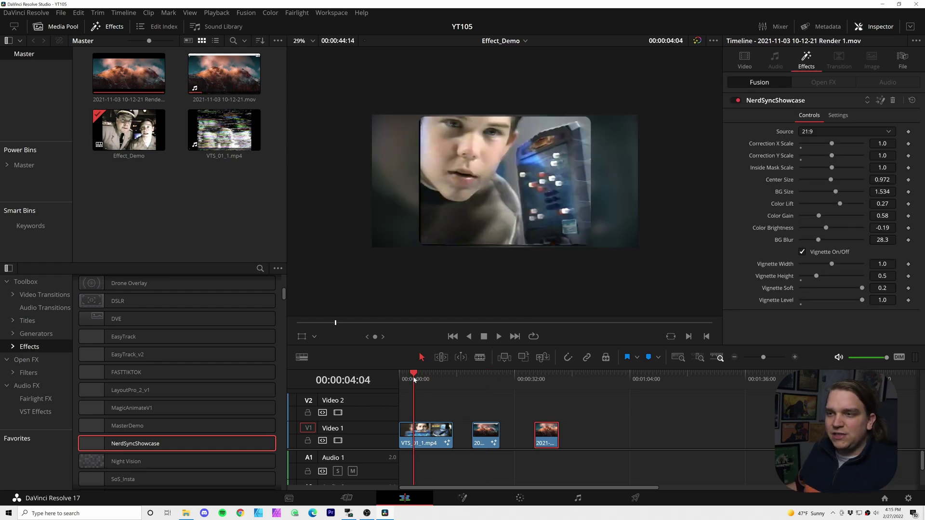
Step: Preview each clip's NerdSyncShowcase framing, then bring up the source aspect ratio choices
left_click(439, 380)
left_click(488, 380)
left_click(547, 380)
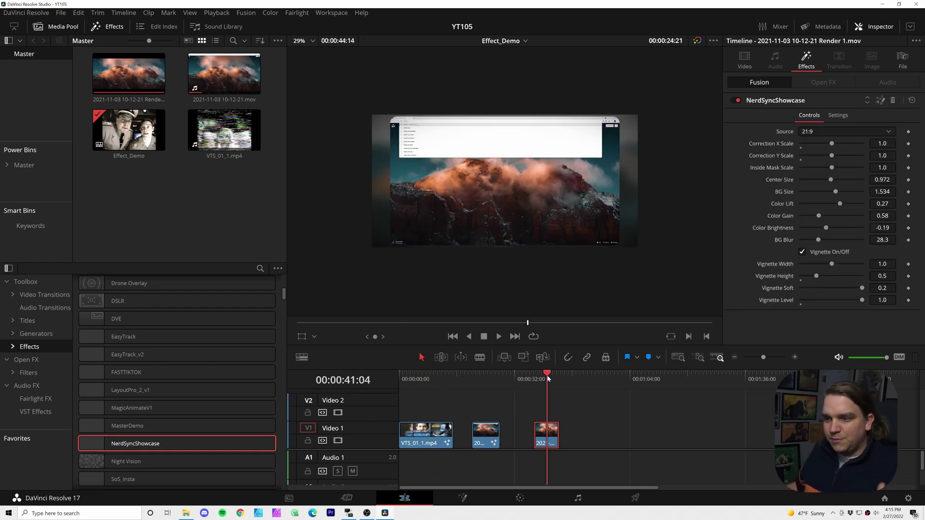
left_click(484, 380)
left_click(429, 380)
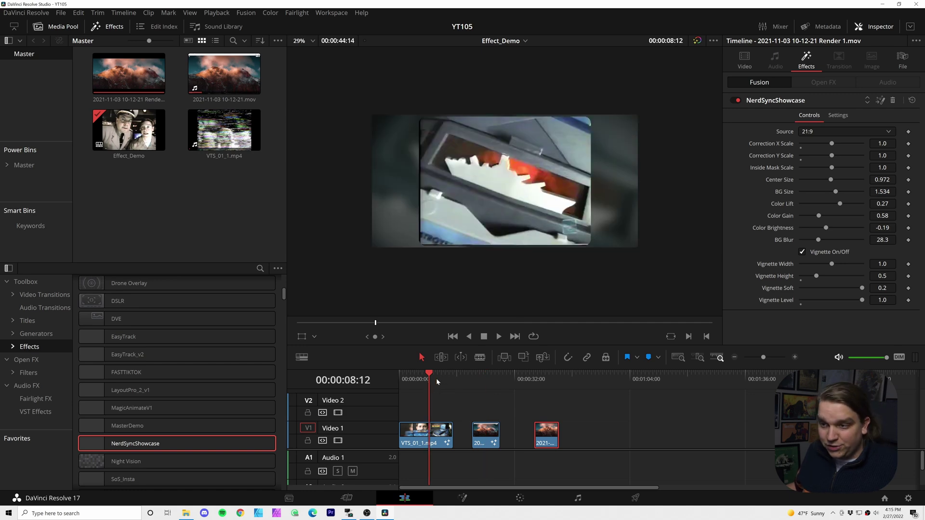
left_click(487, 380)
left_click(417, 379)
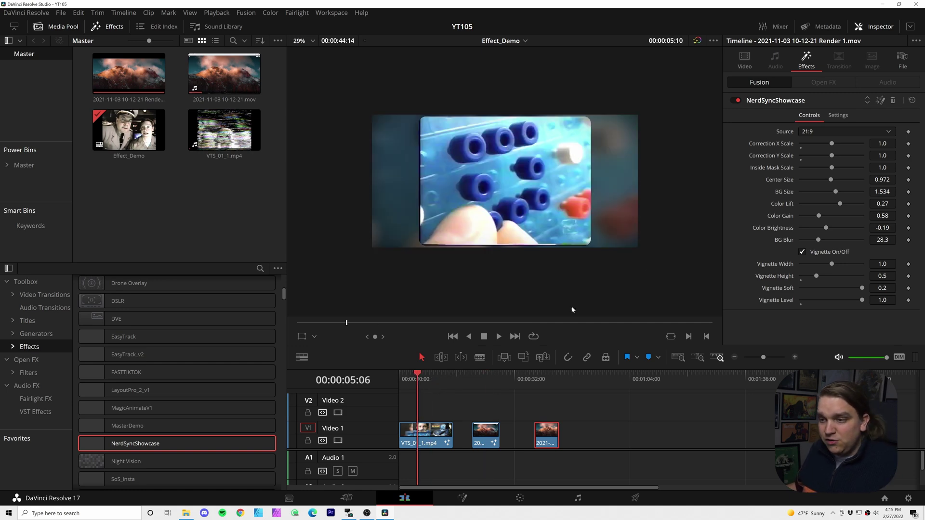
left_click(818, 131)
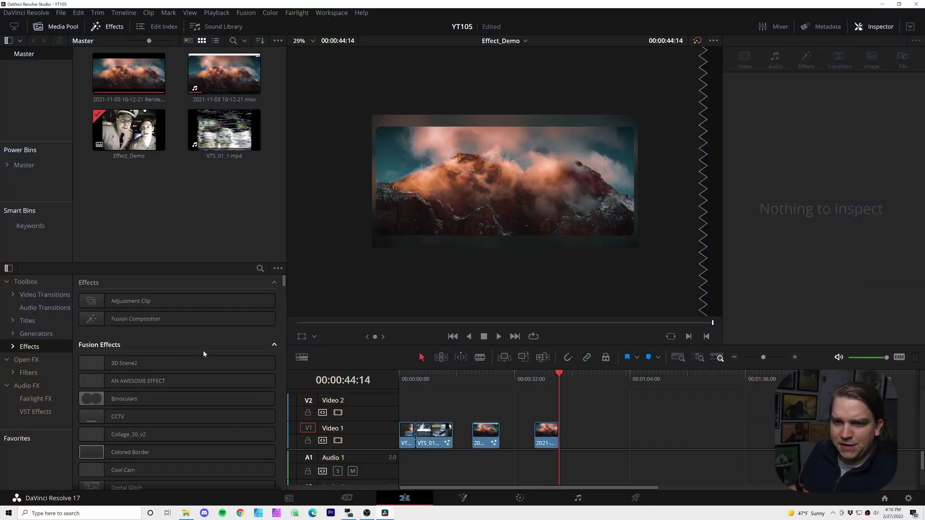
Step: Place a Fusion Composition clip after the last clip on Video 1 and open it in Fusion
left_click_drag(152, 320, 638, 431)
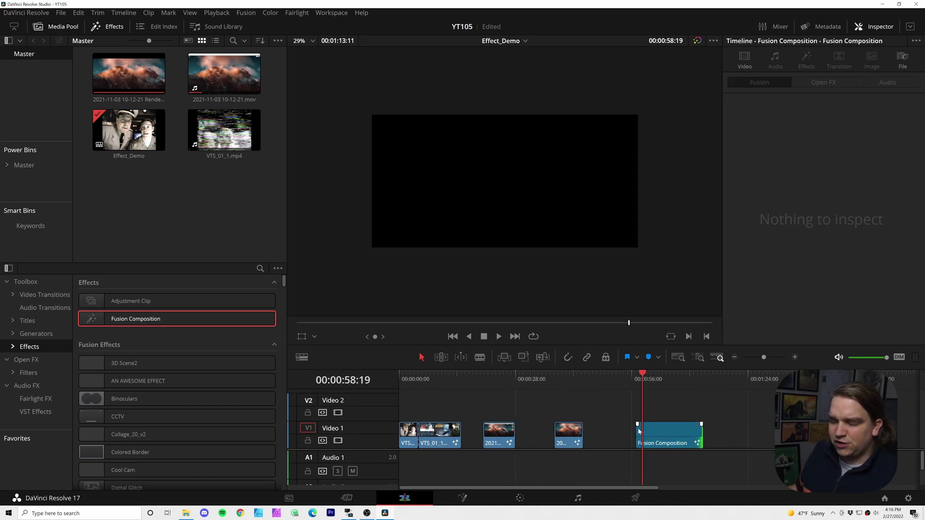
scroll(668, 406, "up", 2)
scroll(565, 405, "right", 3)
left_click_drag(573, 378, 604, 393)
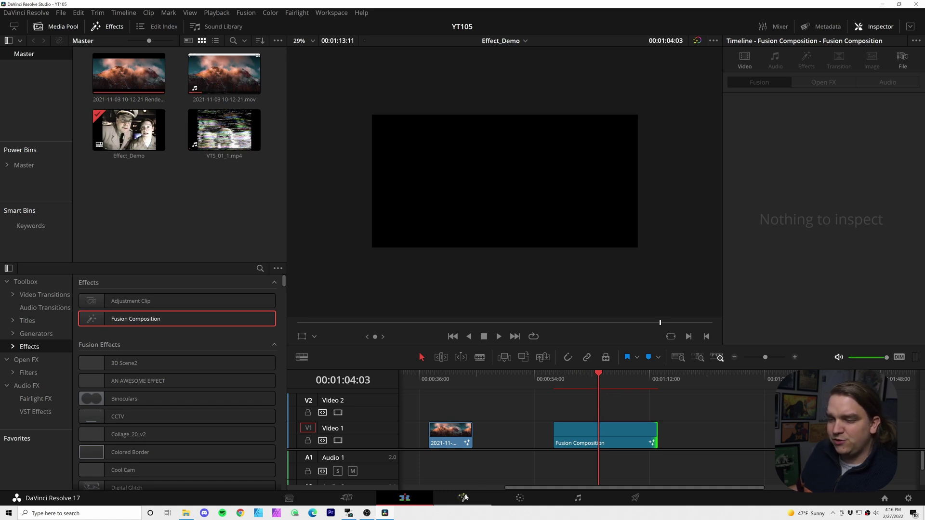
left_click(464, 497)
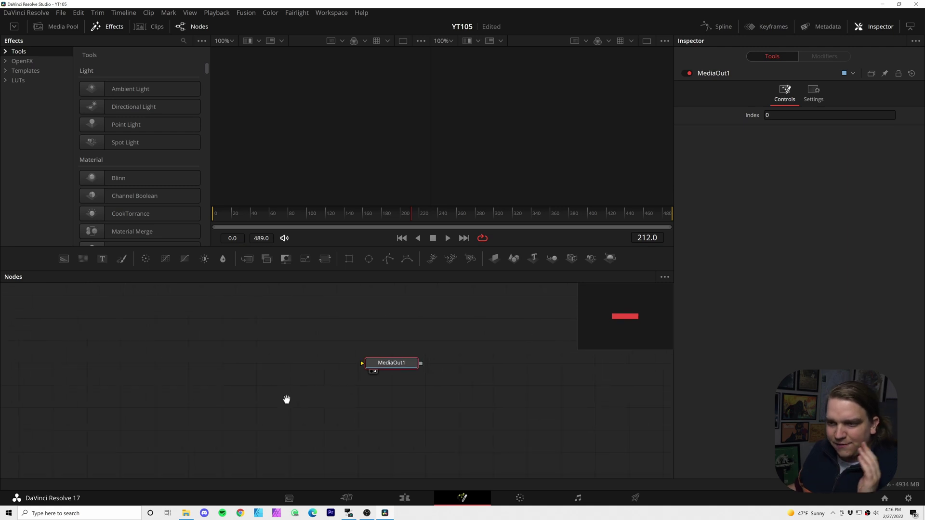
Step: Add a Background node with Red and Alpha set to 1
left_click(107, 392)
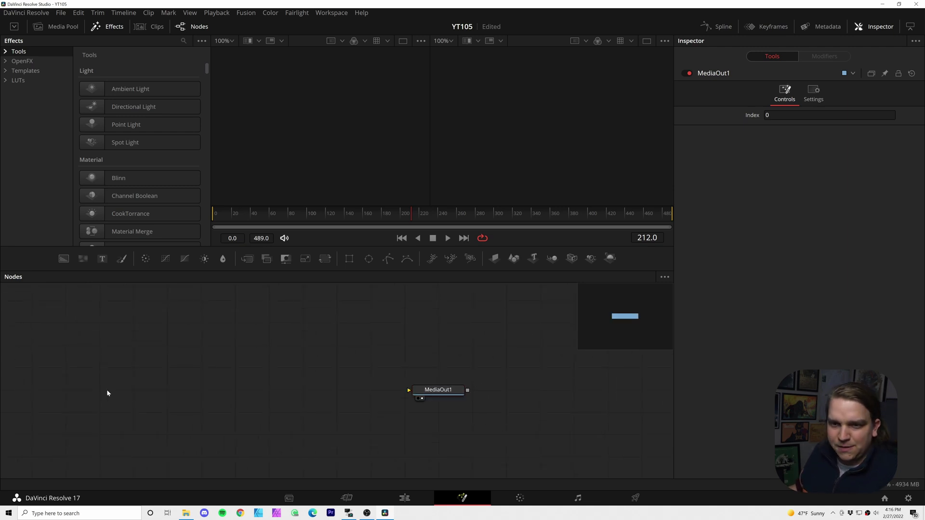
left_click(63, 259)
left_click_drag(157, 361, 228, 441)
left_click_drag(766, 184, 867, 184)
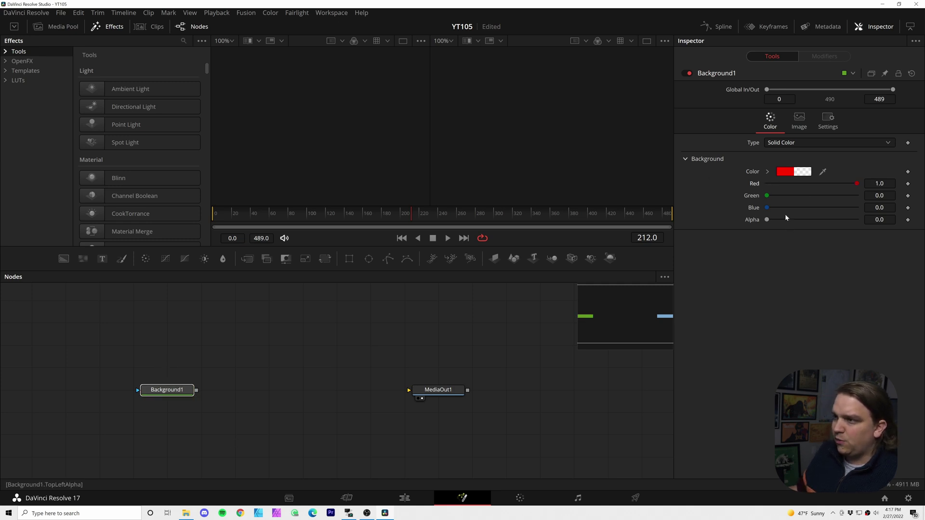
left_click_drag(767, 220, 922, 246)
Step: Duplicate the background twice, making the copies green and blue
key("ctrl+c")
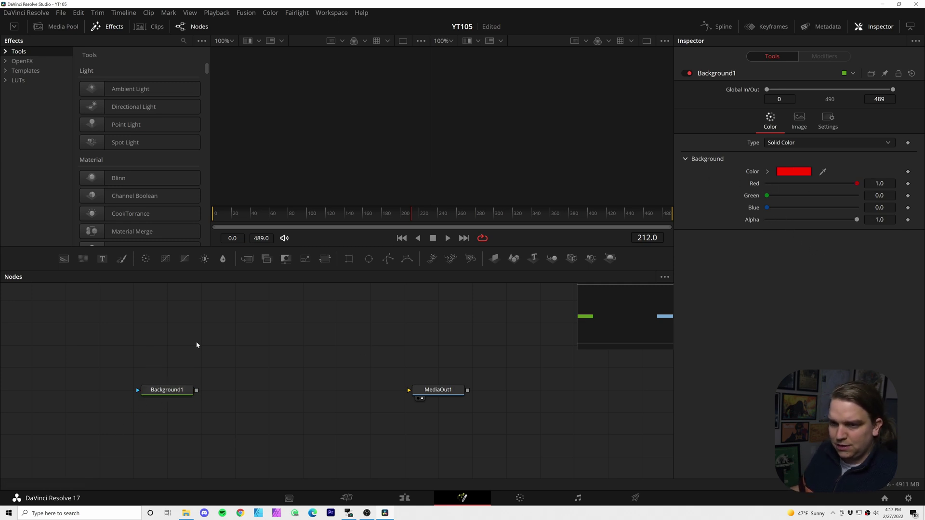
key("ctrl+v")
mouse_move(767, 195)
left_mouse_down()
mouse_move(857, 196)
mouse_move(767, 184)
left_mouse_up()
key("ctrl+c")
key("ctrl+v")
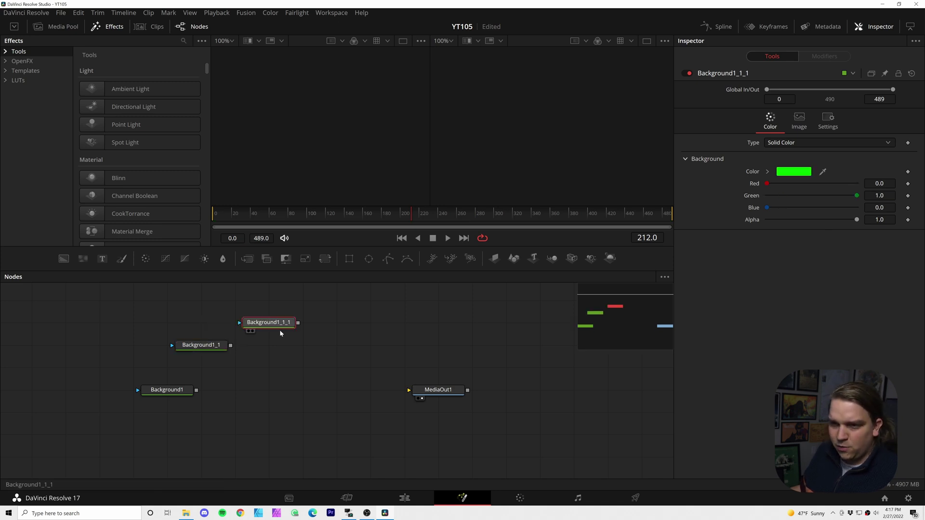
mouse_move(767, 207)
left_mouse_down()
mouse_move(856, 208)
mouse_move(767, 196)
left_mouse_up()
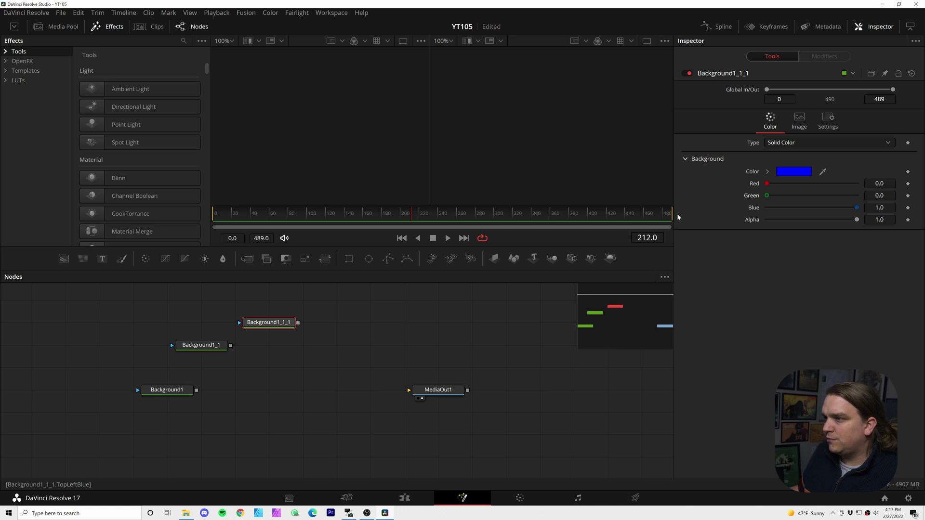
Step: Load the red, green and blue backgrounds one by one into viewer 2
left_click(183, 391)
key("2")
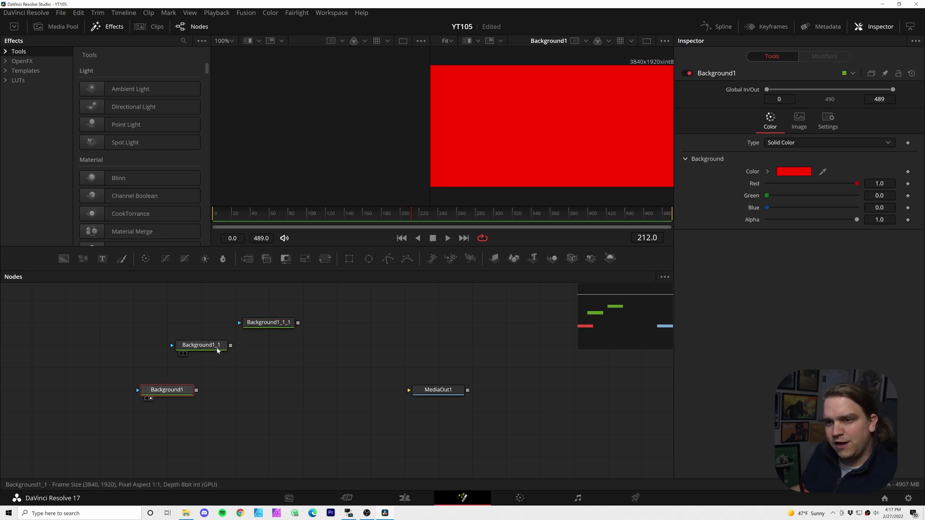
left_click(201, 345)
key("2")
left_click(272, 323)
key("2")
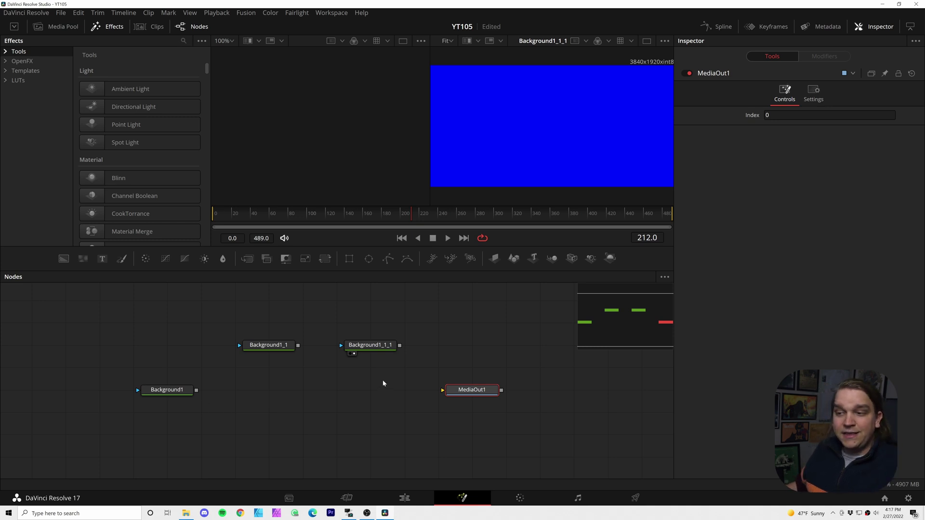
left_click(272, 395)
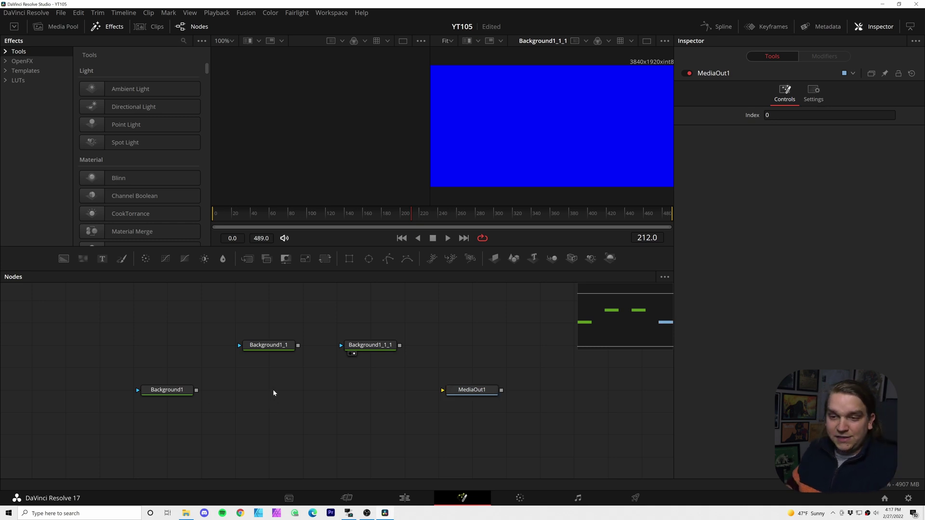
Step: Add Dissolve1 and wire the red and green backgrounds into it
key("shift+space")
type("diss")
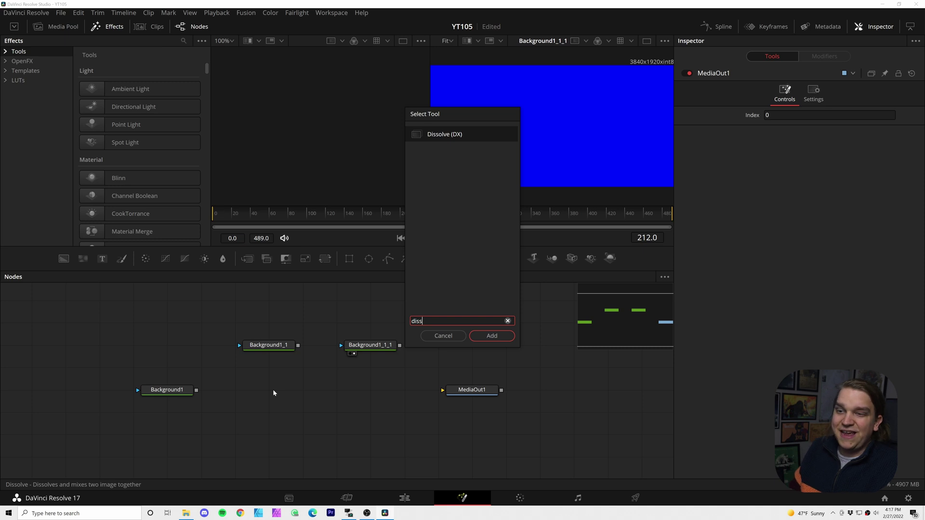
key("Return")
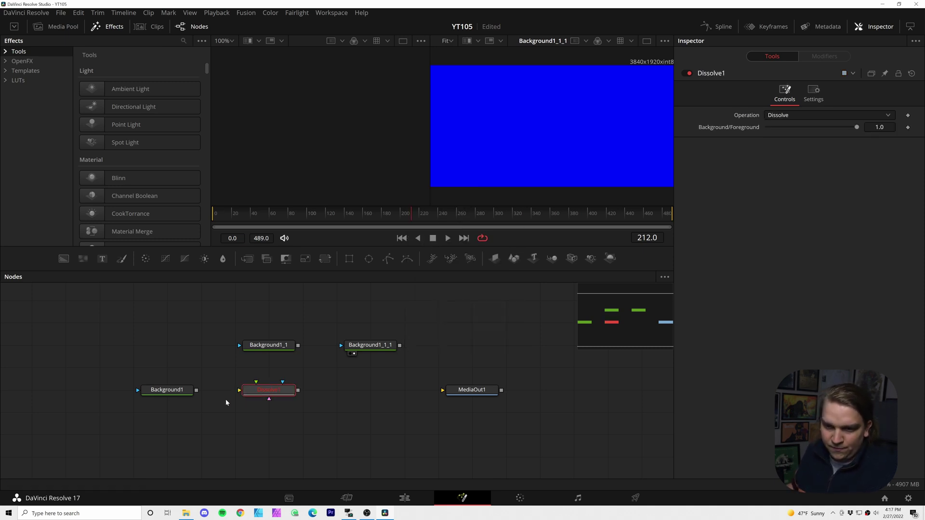
left_click_drag(196, 390, 247, 394)
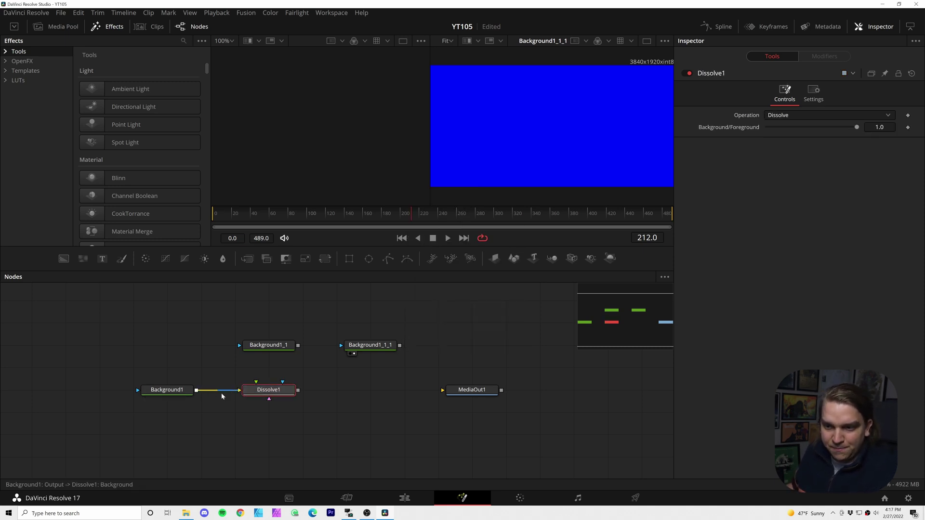
left_click_drag(298, 345, 255, 381)
Step: Add Dissolve2, feeding it Dissolve1 and the blue background, and connect it to MediaOut1
key("shift+space")
type("dissolve")
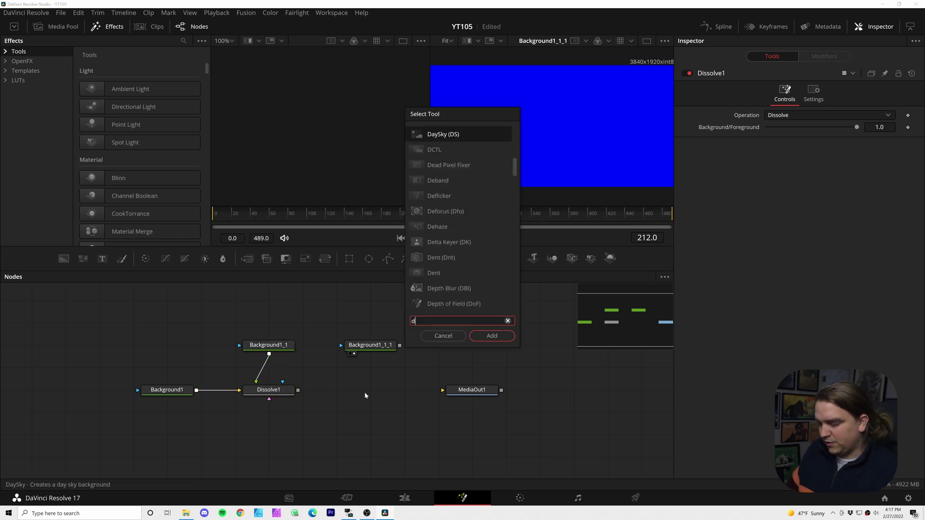
key("Return")
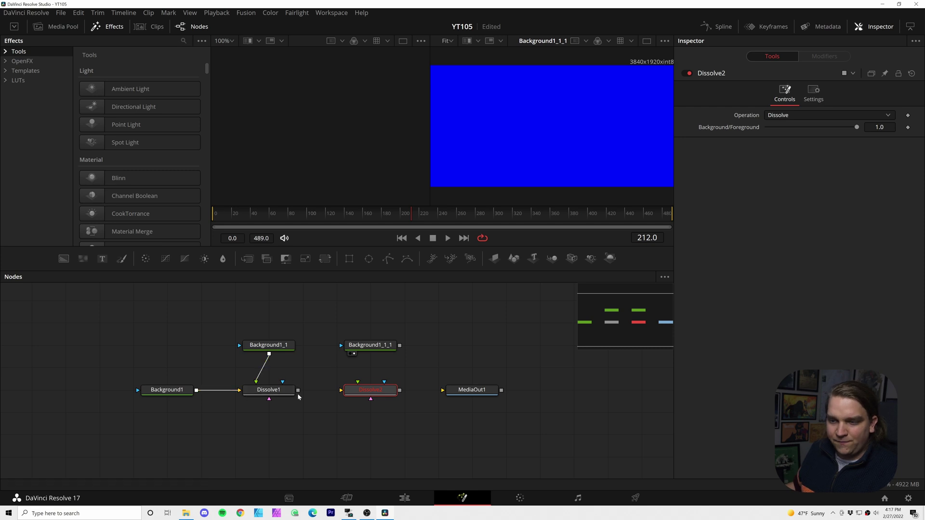
left_click_drag(298, 390, 348, 392)
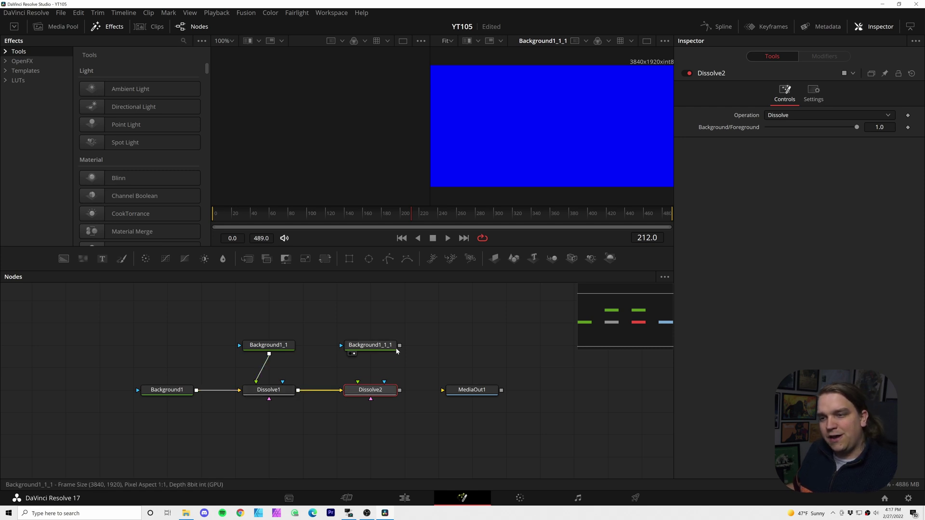
left_click_drag(399, 345, 467, 393)
left_click(467, 394)
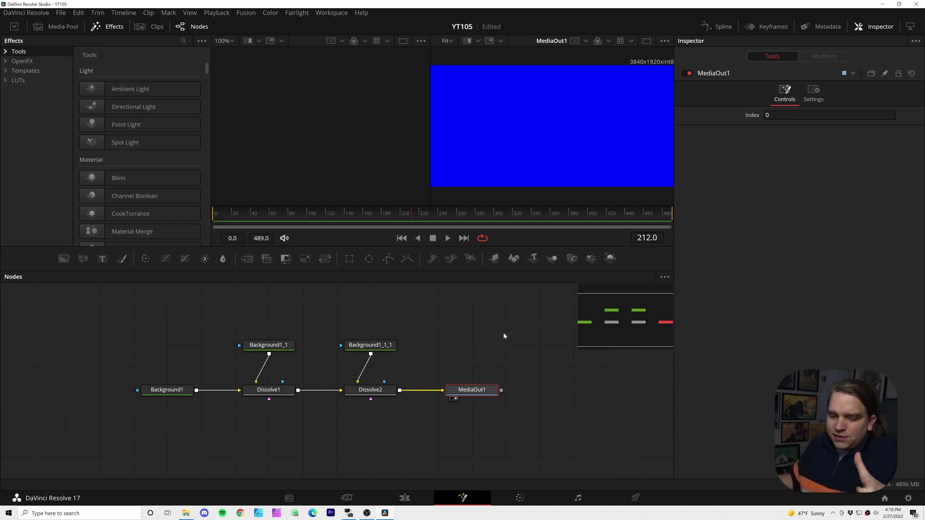
left_click(483, 355)
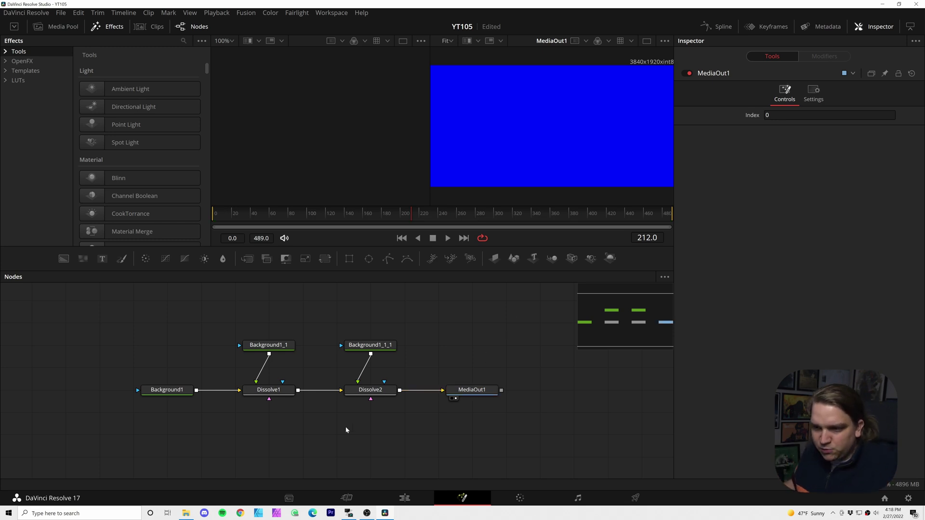
Step: Show Dissolve1 in viewer 2 and test its Background/Foreground slider between red and green
left_click(268, 390)
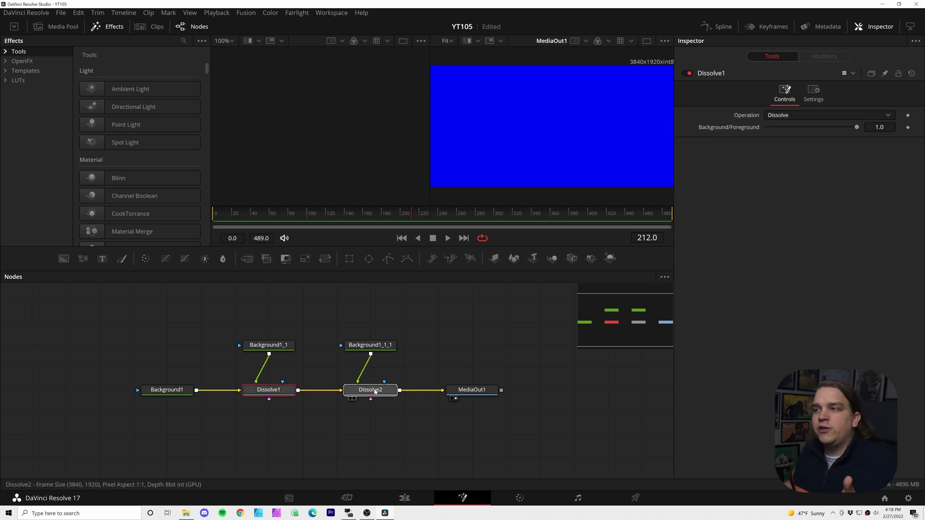
left_click(371, 389)
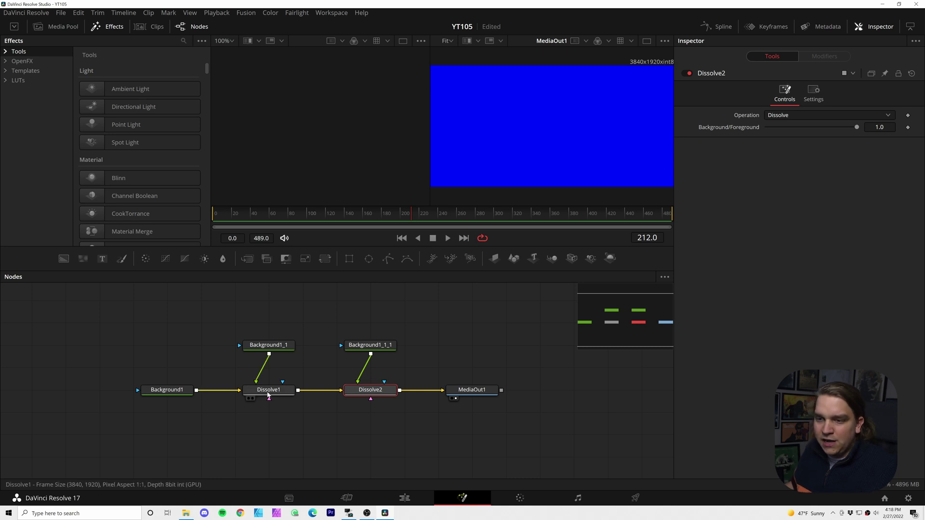
left_click(268, 389)
key("2")
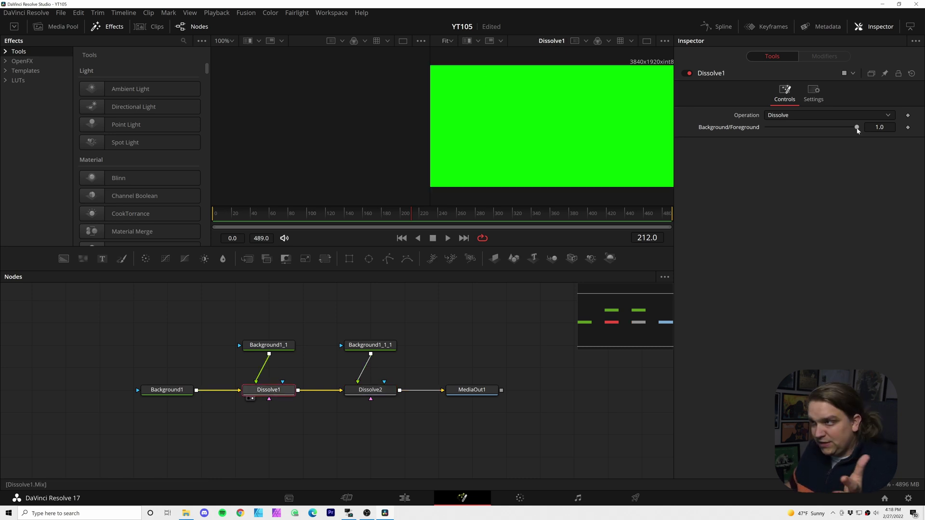
left_click_drag(848, 128, 766, 127)
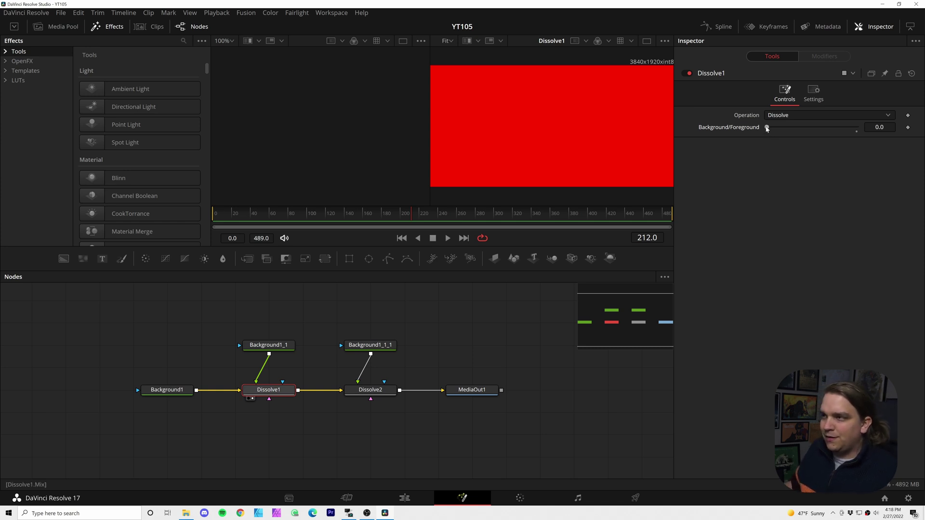
left_click_drag(767, 129, 922, 179)
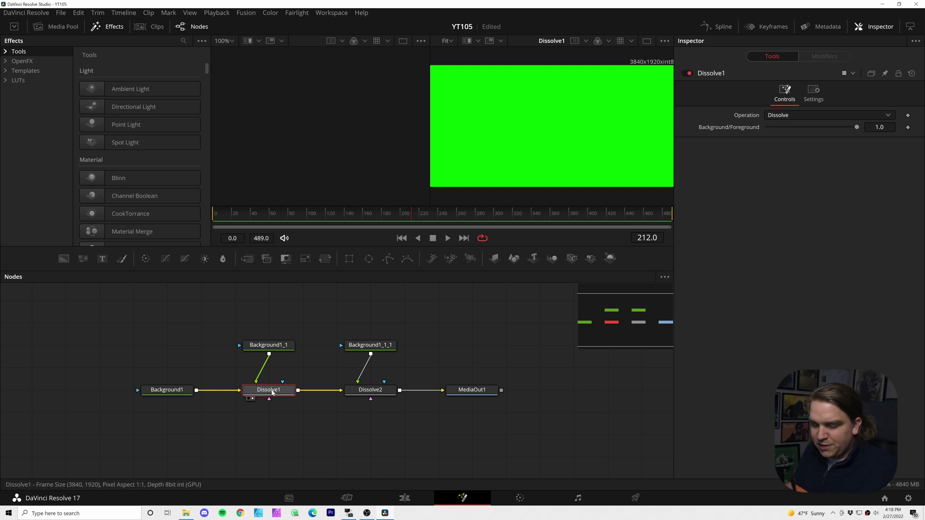
Step: Put Dissolve1 in viewer 1 and Dissolve2 in viewer 2, set Dissolve2's mix to 0.0, Dissolve1's to 1.0
key("1")
left_click(369, 390)
key("2")
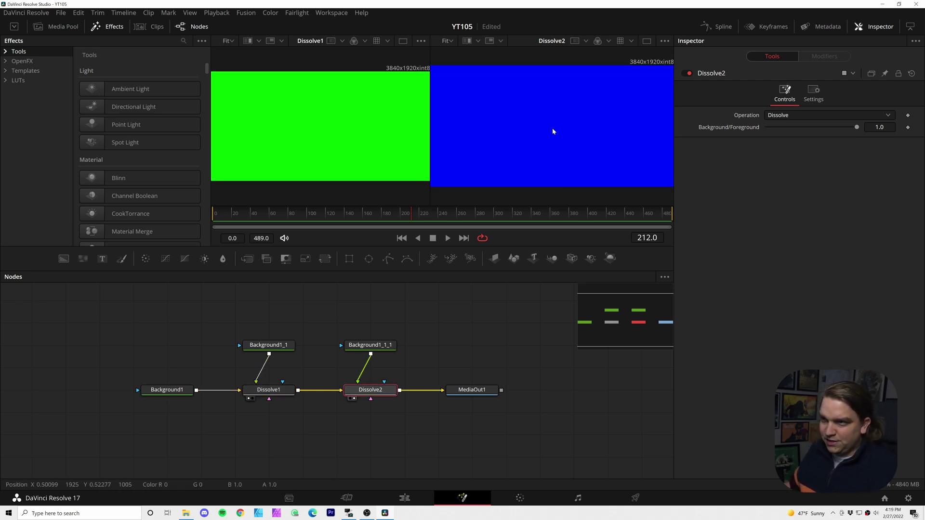
left_click_drag(857, 128, 639, 149)
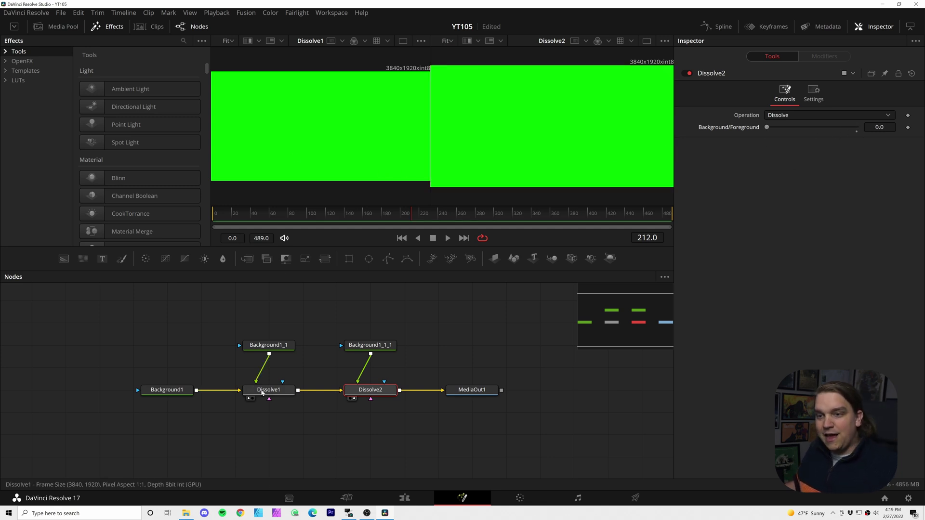
left_click(262, 390)
left_click_drag(856, 128, 923, 159)
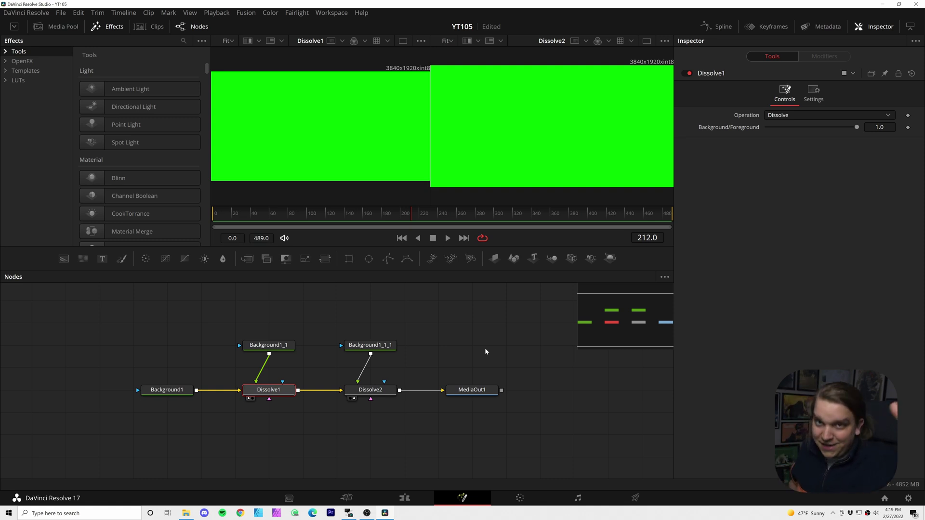
Step: Start a new custom control on Dissolve2 via Edit Controls and name it 'Best Color'
left_click(438, 362)
scroll(438, 362, "up", 2)
left_click(335, 405)
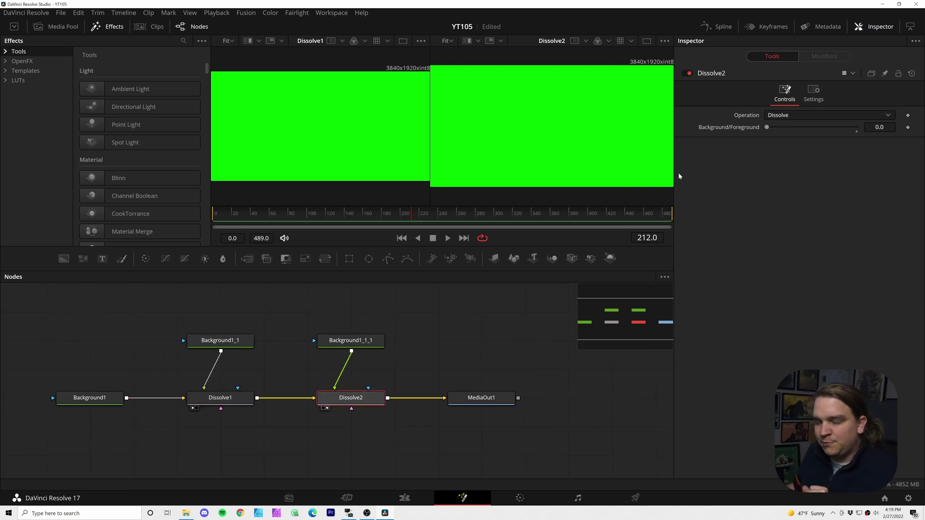
right_click(347, 402)
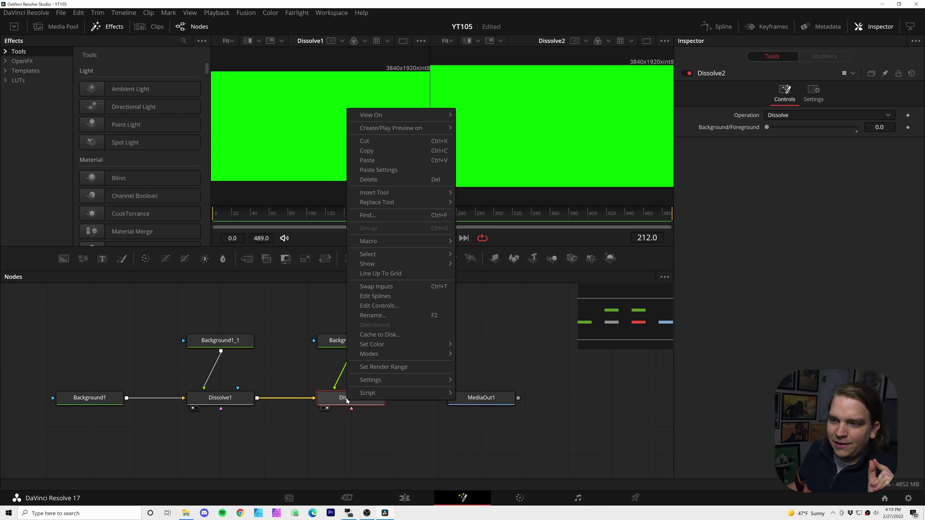
left_click(384, 306)
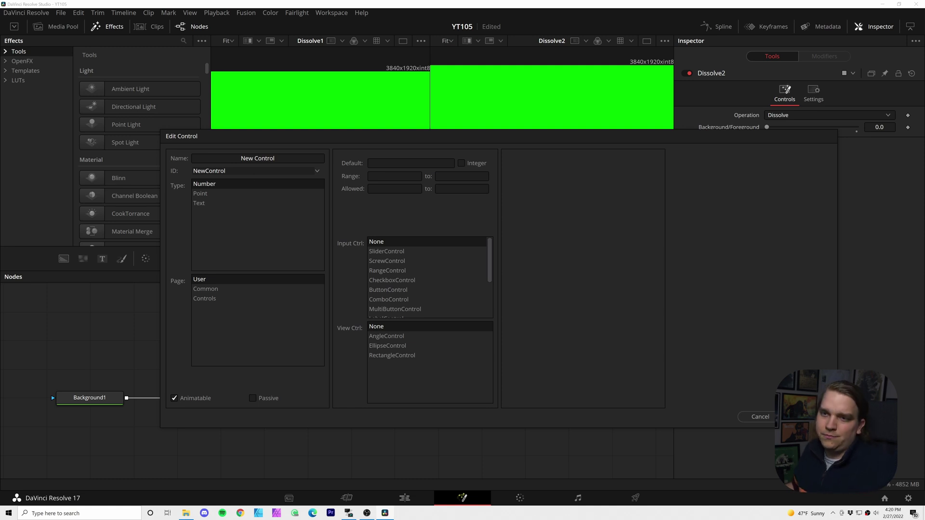
left_click(275, 158)
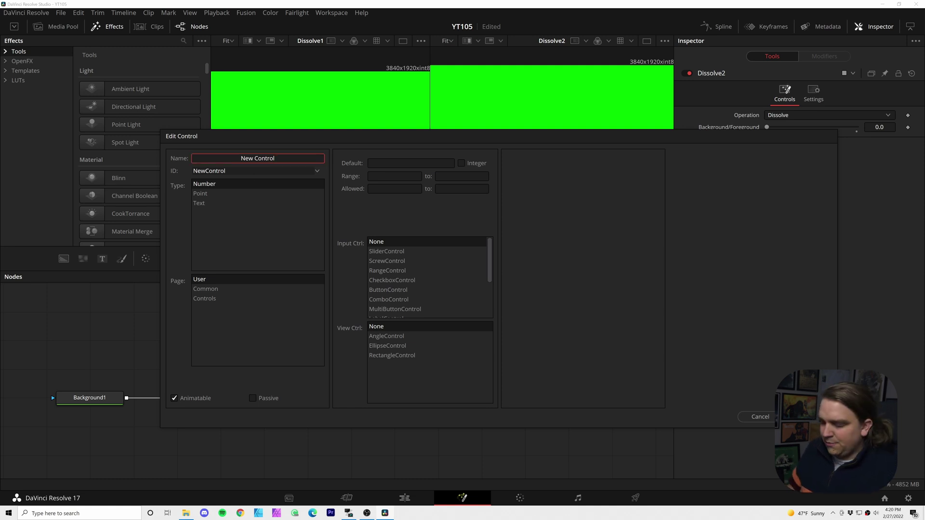
key("ctrl+a")
key("BackSpace")
type("Best")
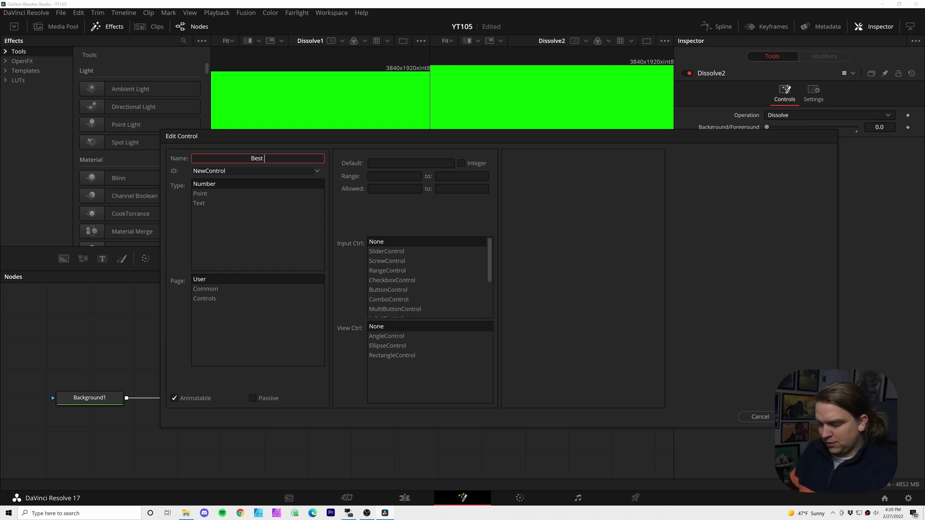
type(" Color")
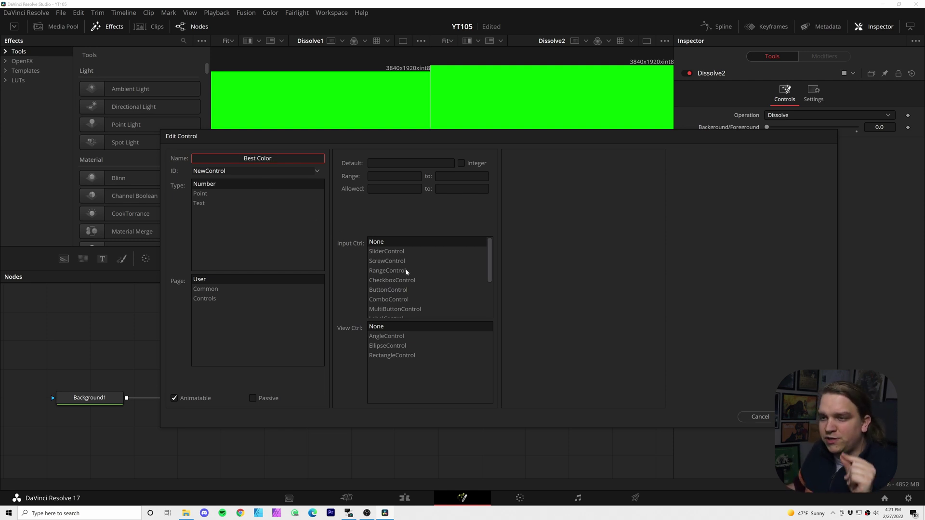
Step: Make it a MultiButtonControl with items Red, Green and Blue, and confirm
scroll(405, 271, "down", 1)
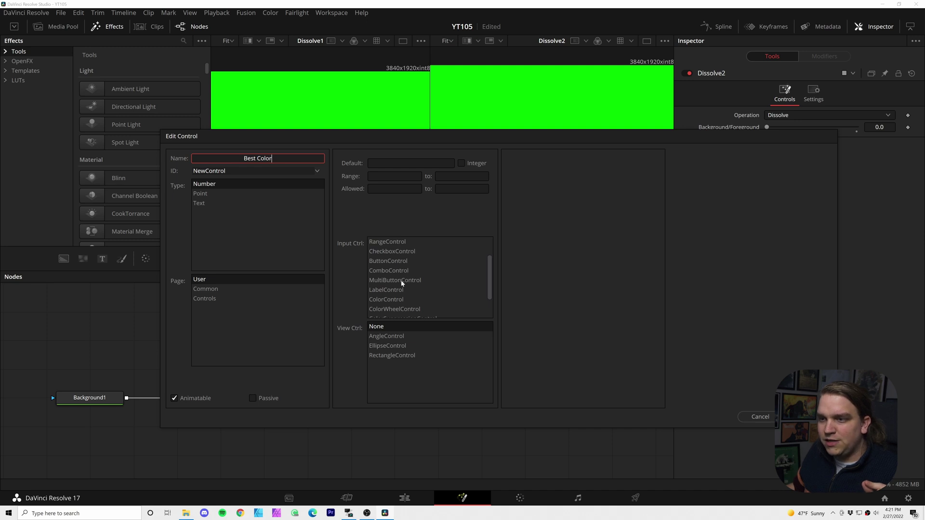
left_click(402, 280)
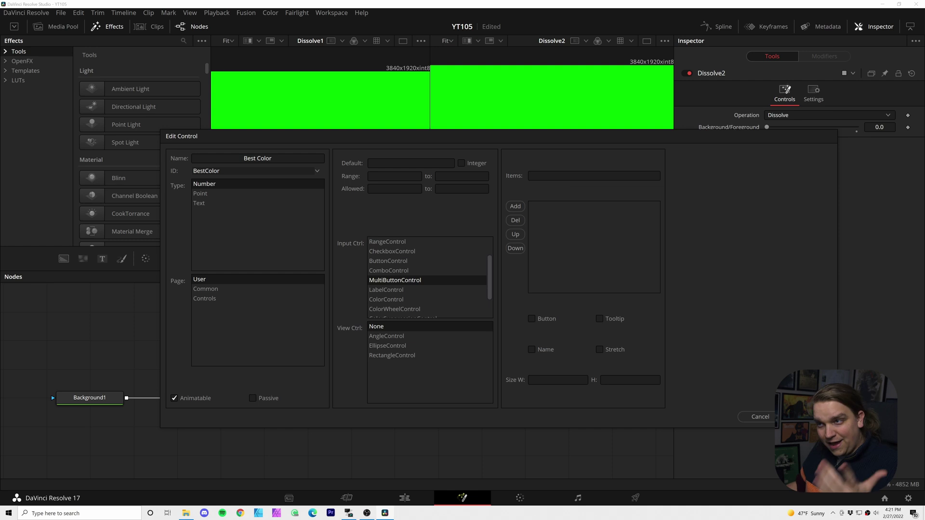
left_click(593, 175)
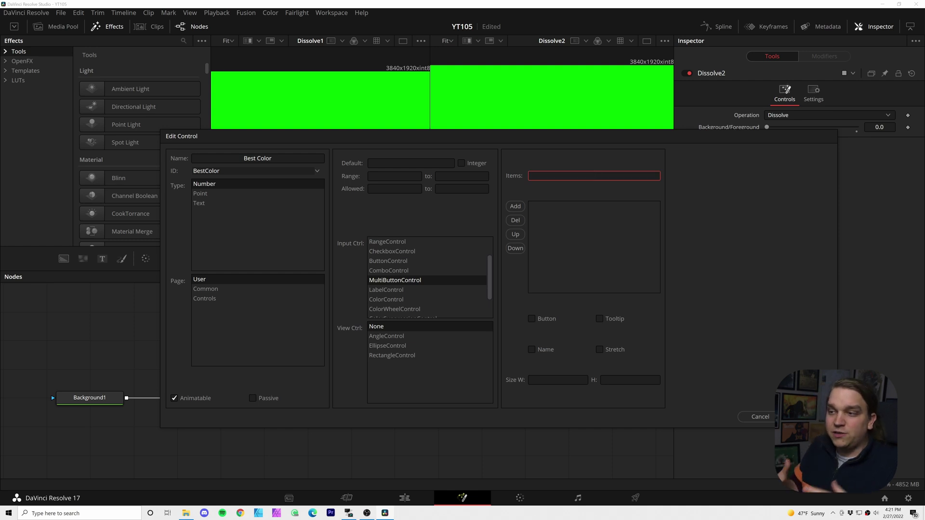
type("Red")
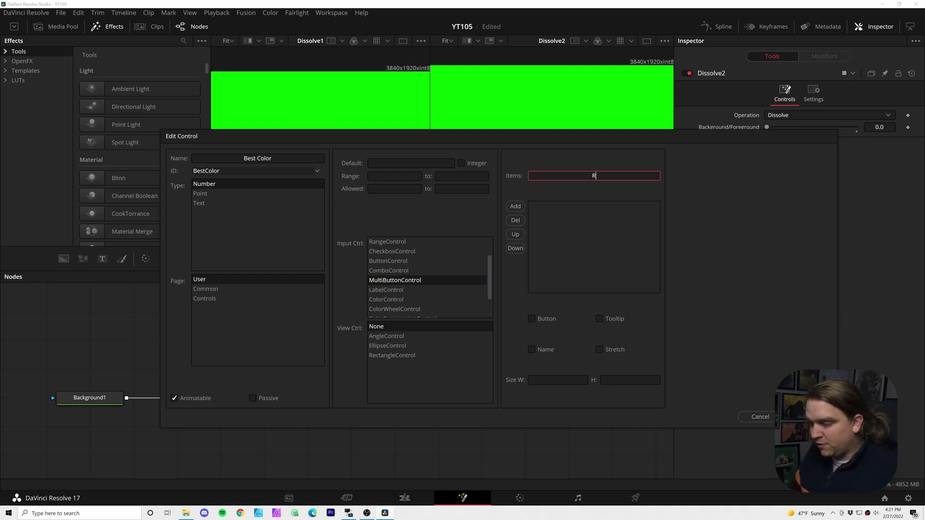
left_click(514, 207)
left_click(593, 175)
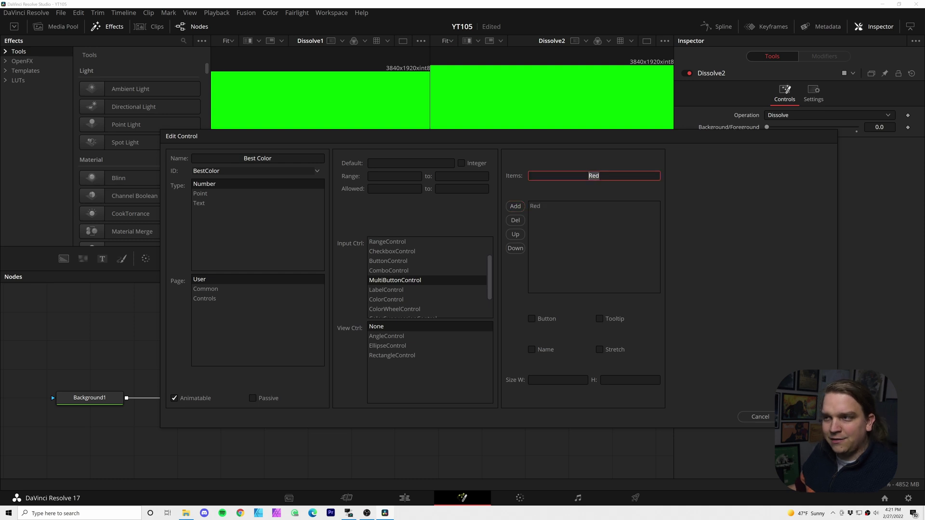
type("Green")
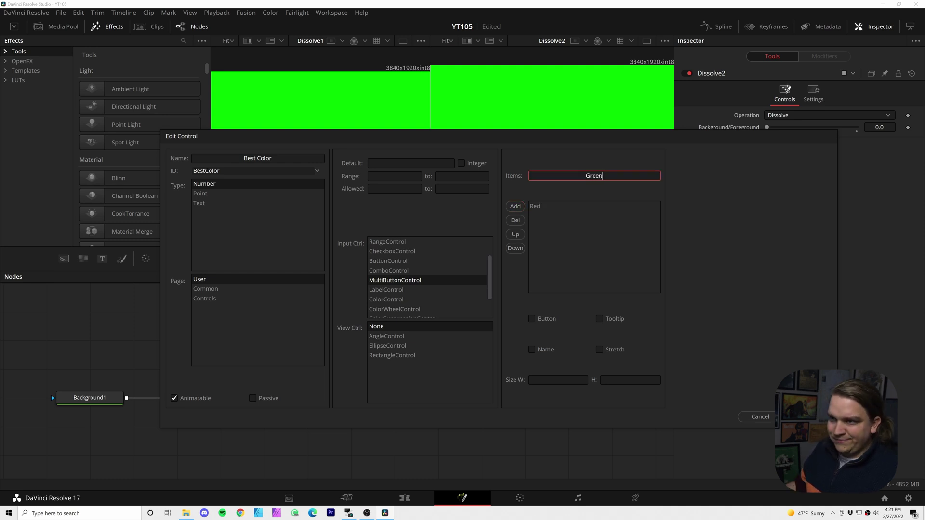
left_click(515, 206)
left_click(593, 176)
type("Bl")
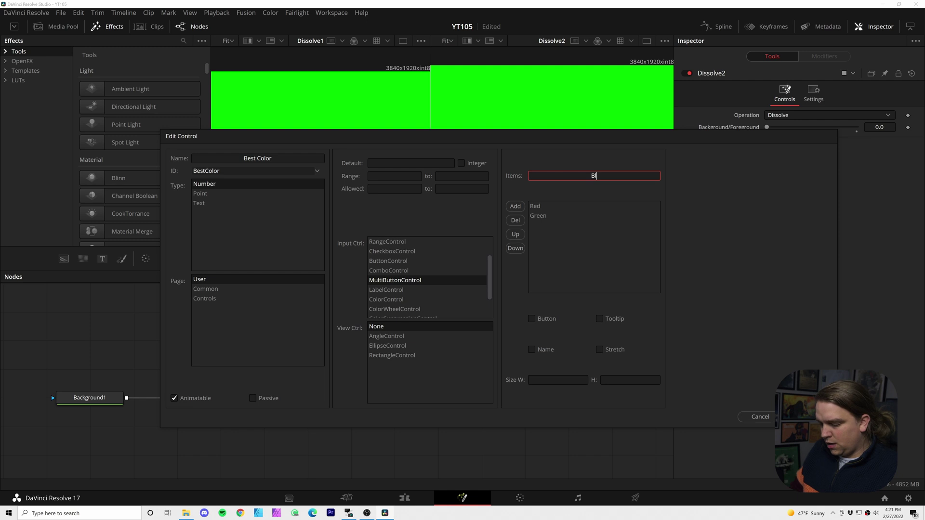
type("ue")
left_click(515, 206)
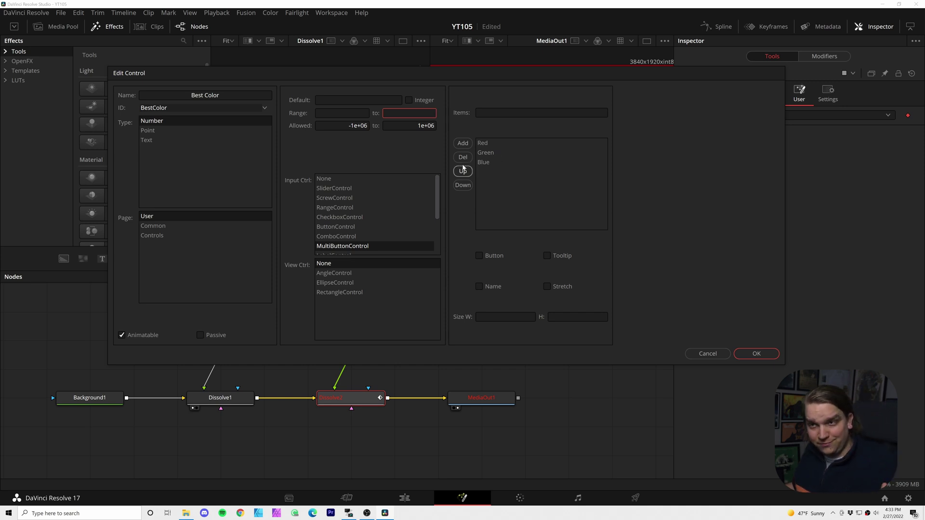
left_click(756, 353)
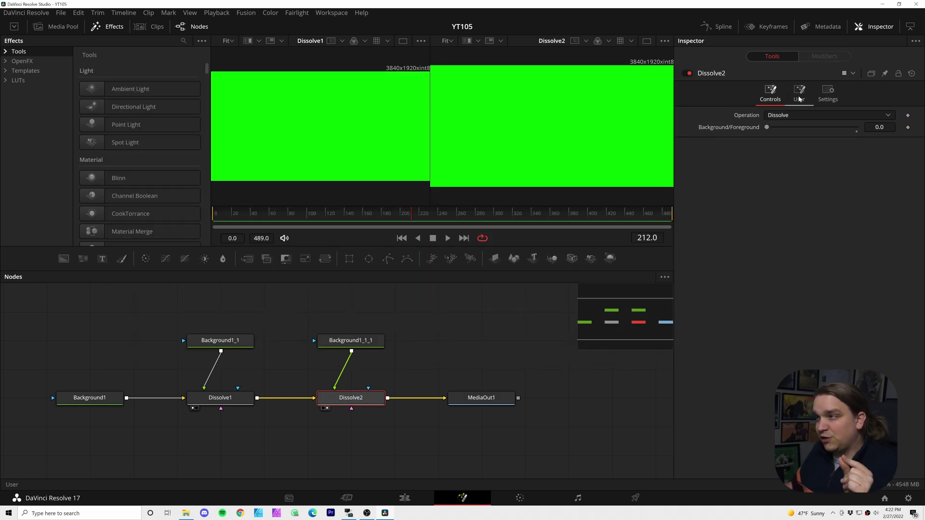
Step: On Dissolve2's User tab, switch Best Color to Green, then Blue, then back to Red
left_click(799, 99)
left_click(783, 115)
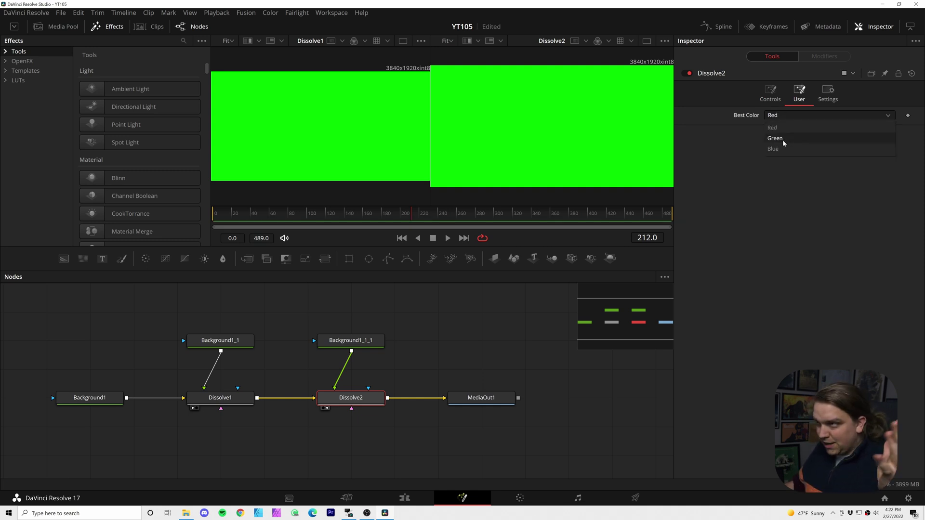
left_click(783, 138)
left_click(780, 116)
left_click(783, 147)
left_click(779, 117)
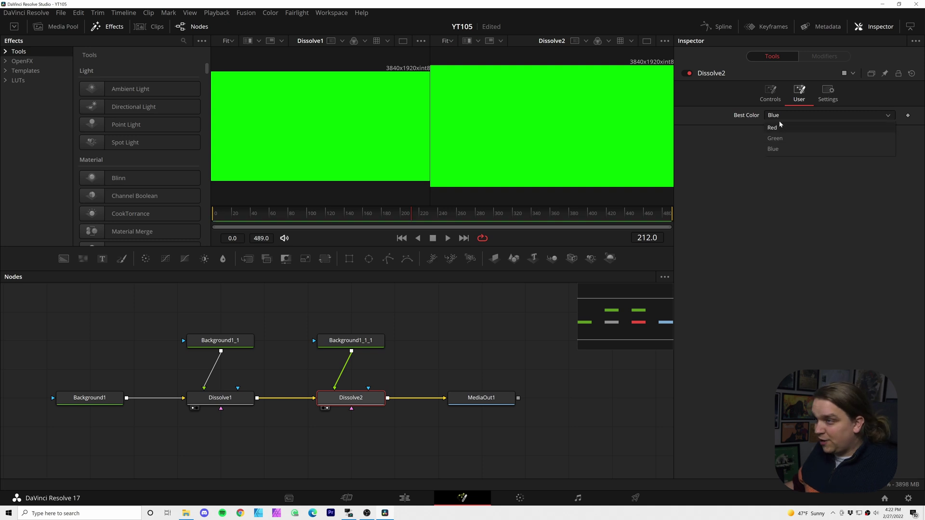
left_click(777, 127)
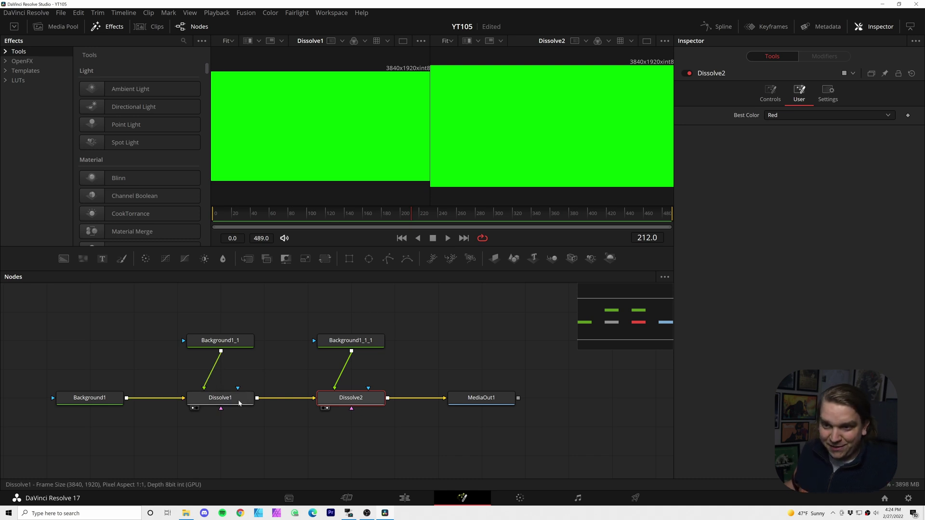
left_click(238, 402)
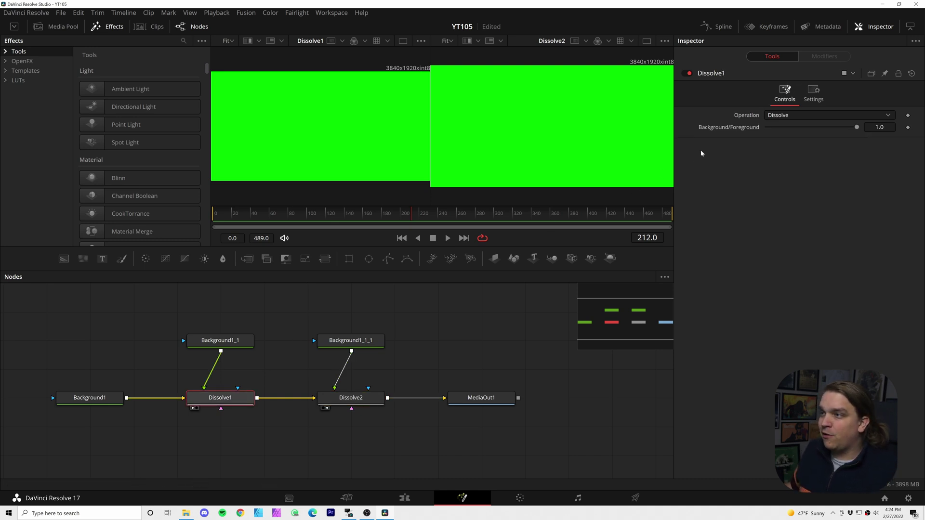
Step: Add the expression iif(Dissolve2.BestColor == 0, 0, 1) to Dissolve1's Background/Foreground
right_click(719, 129)
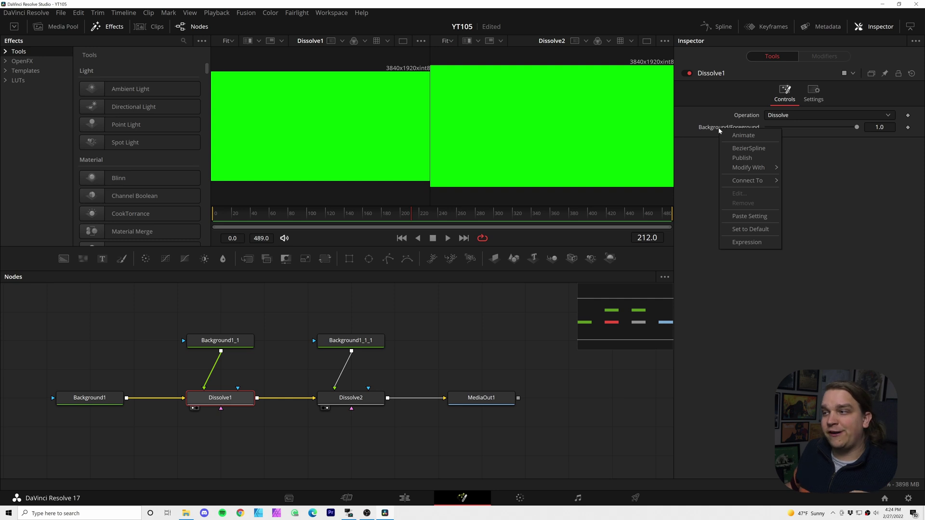
left_click(744, 243)
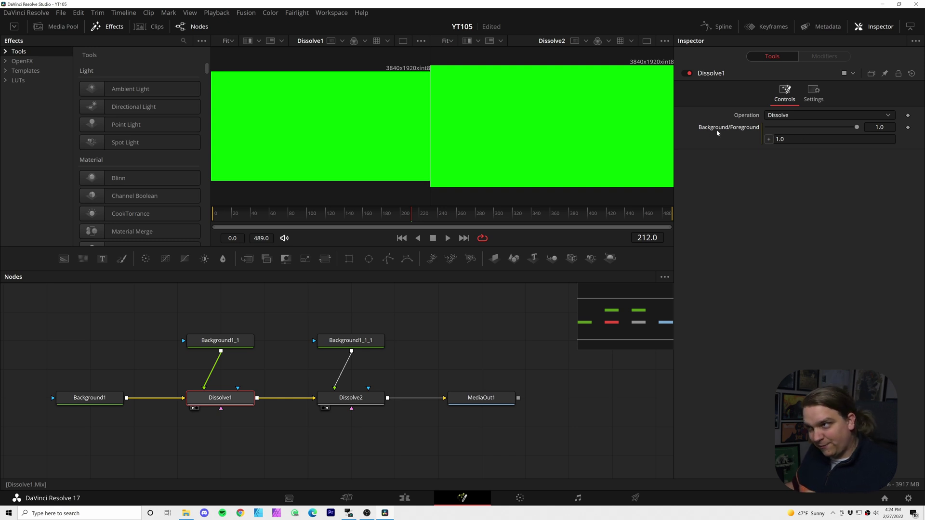
left_click(783, 138)
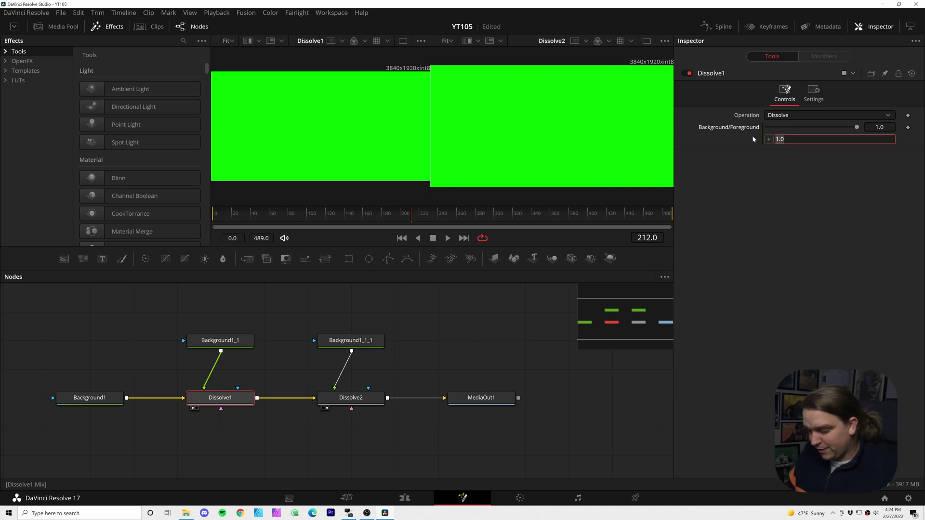
type("iif")
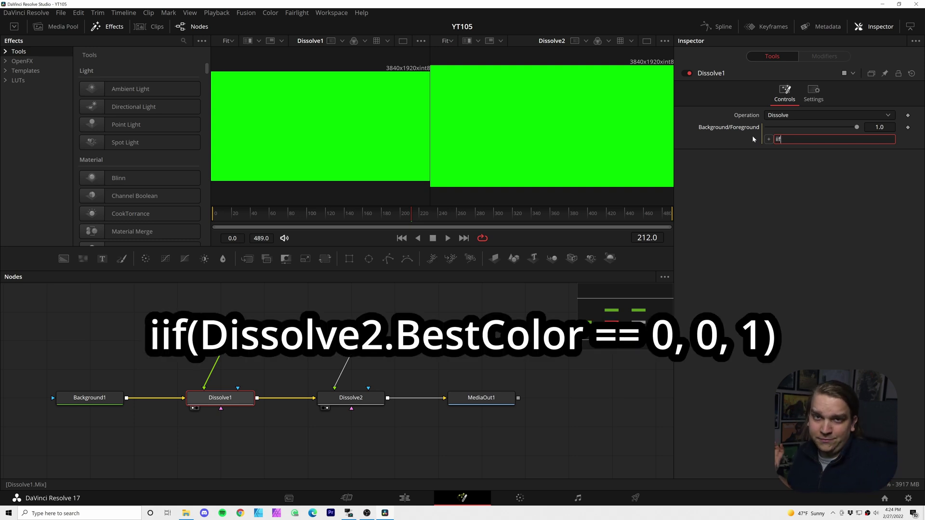
type("(")
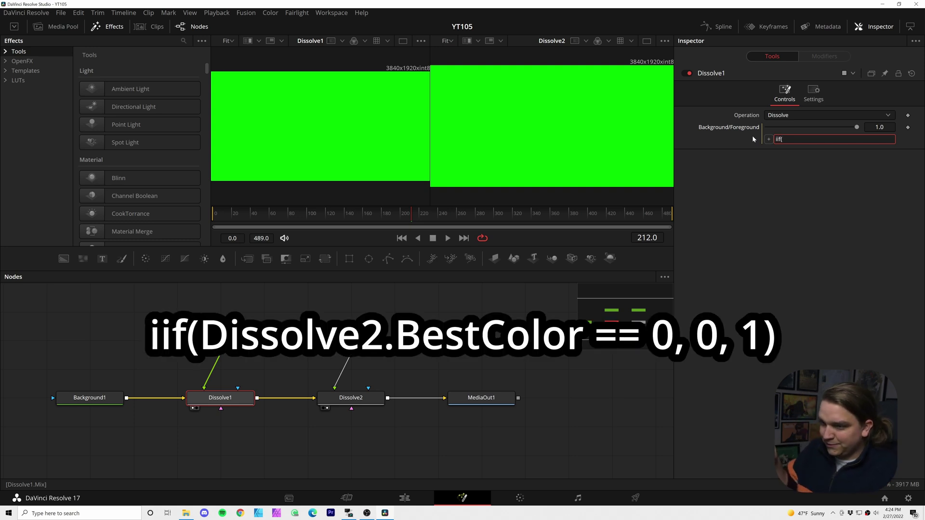
type("Disso")
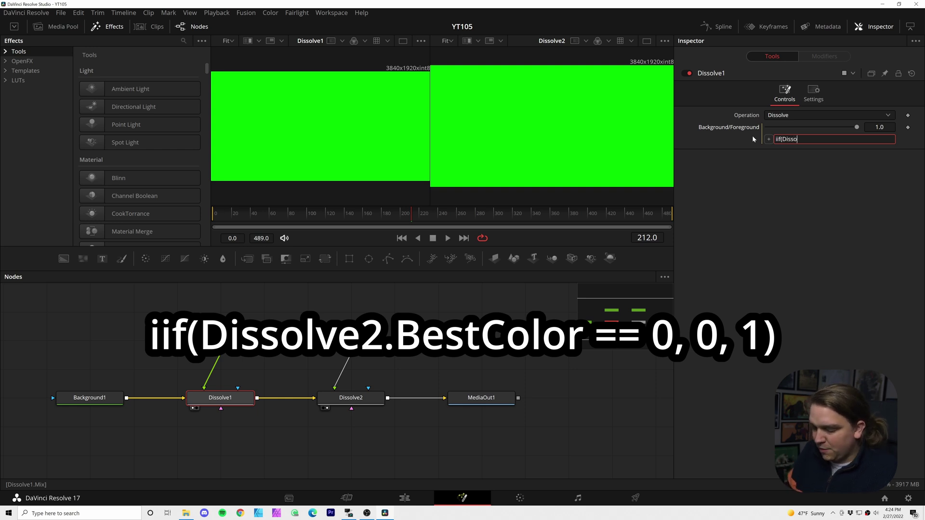
type("lve2")
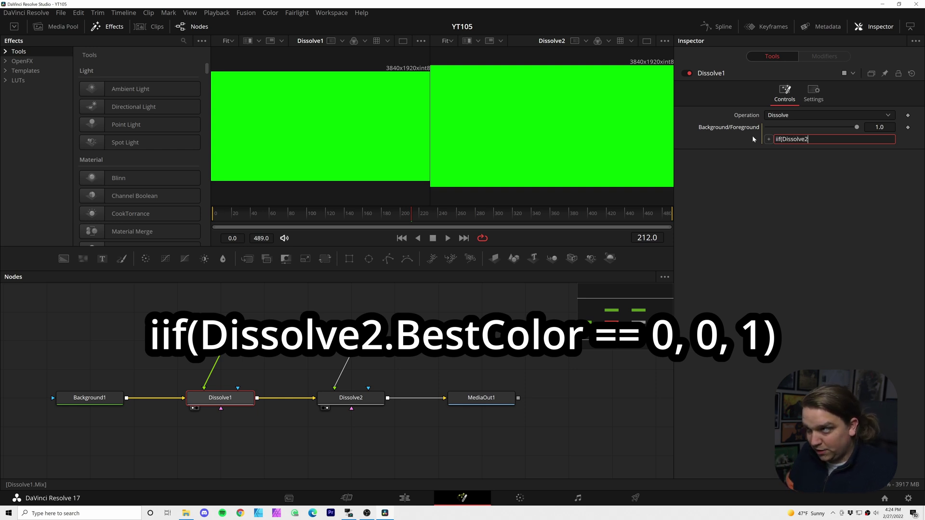
type(".")
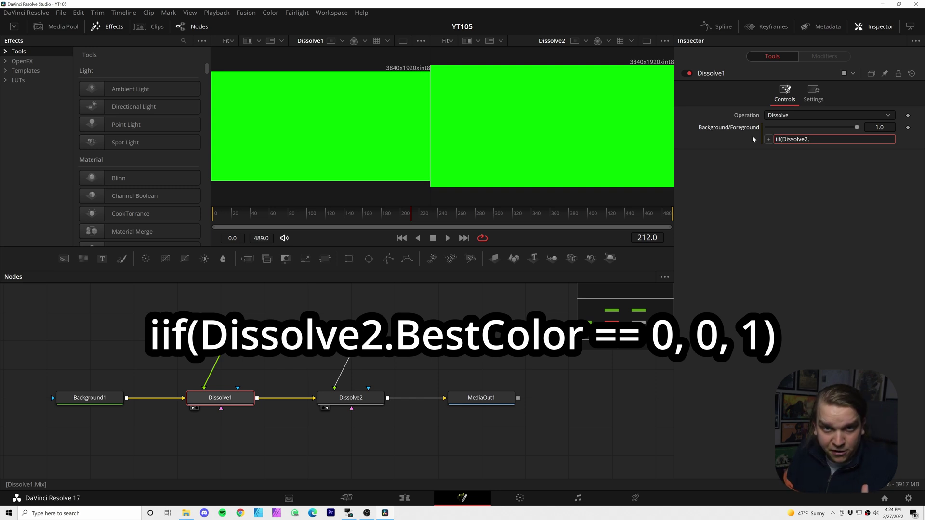
type("Best")
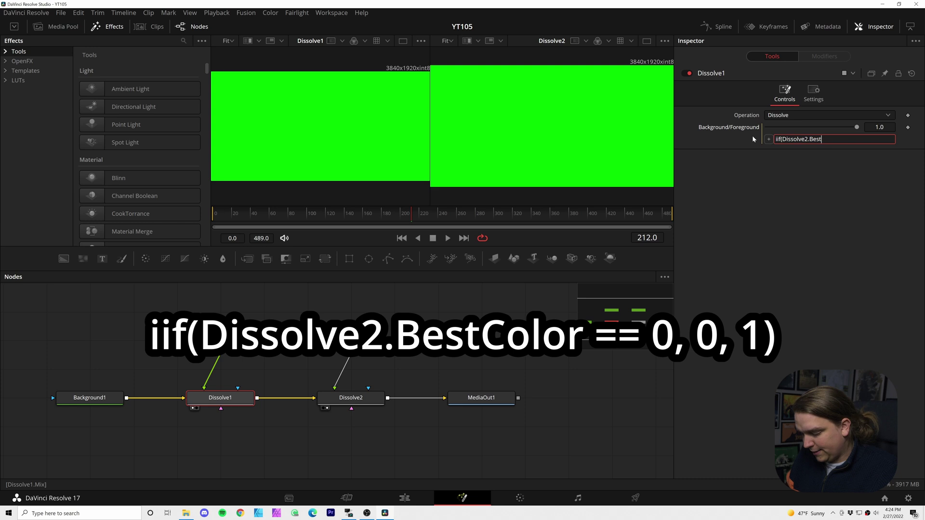
type("Color")
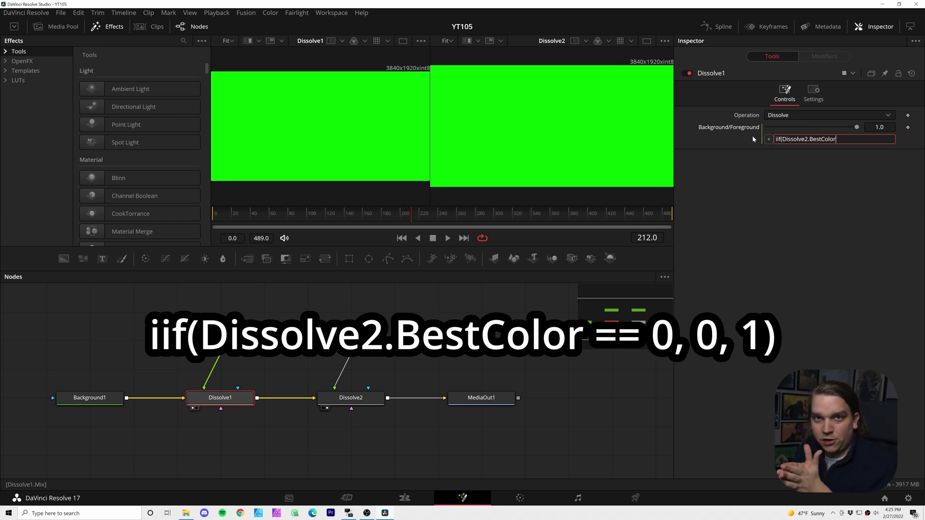
type(" == 0")
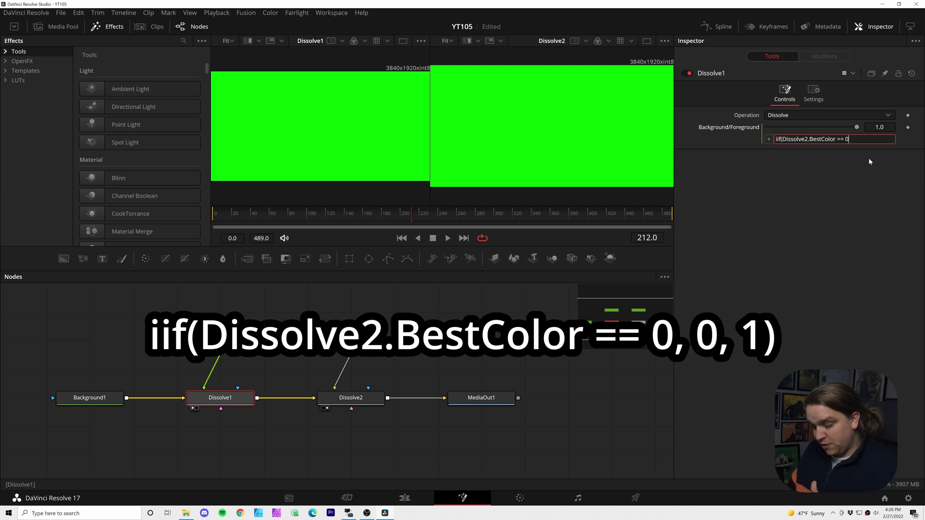
type(", 0, ")
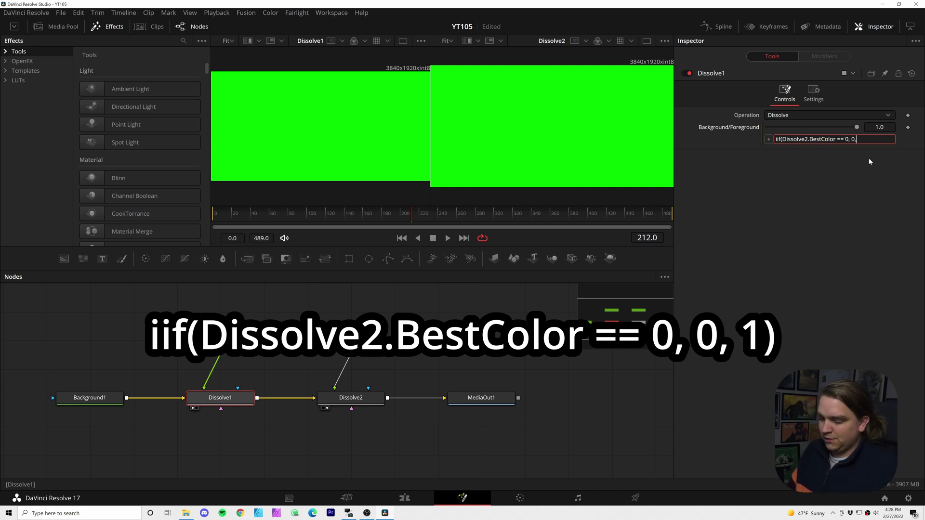
type("1)")
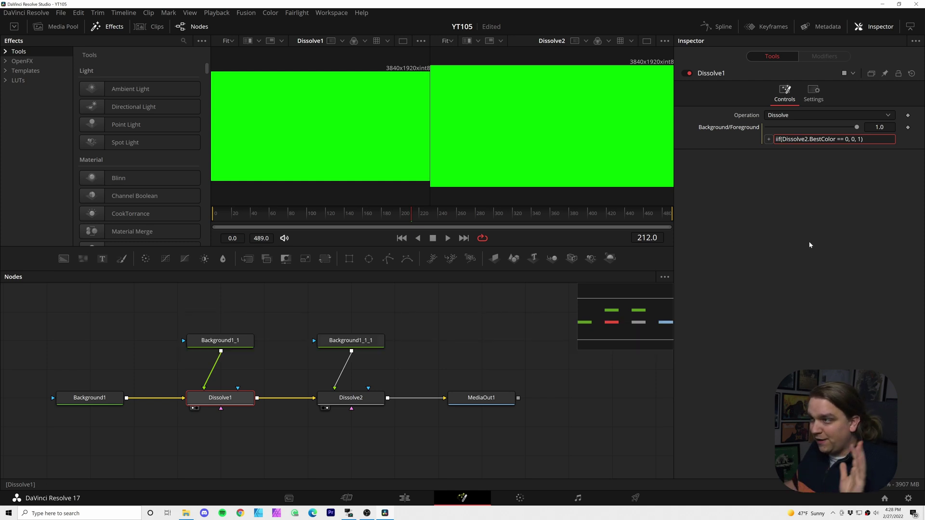
key("Return")
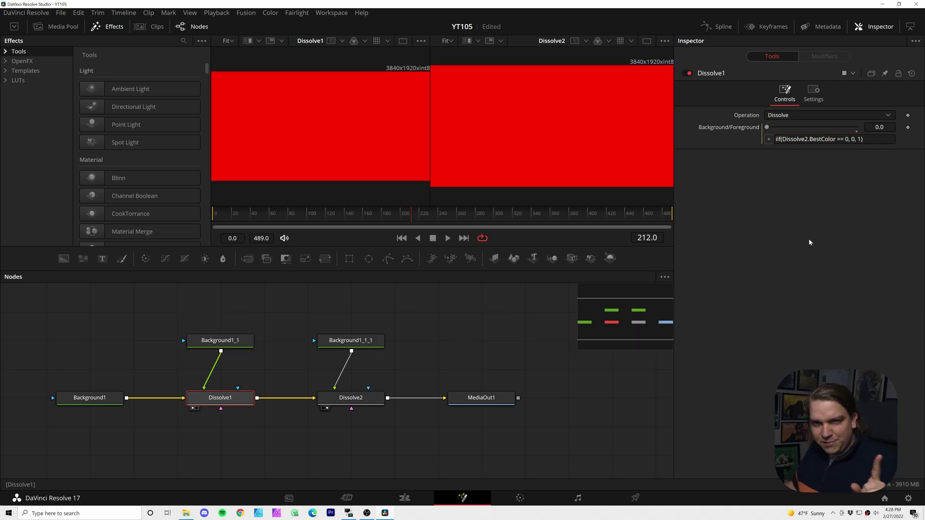
Step: Try Dissolve2's Best Color with Green and Red, then leave it on Blue
left_click(353, 399)
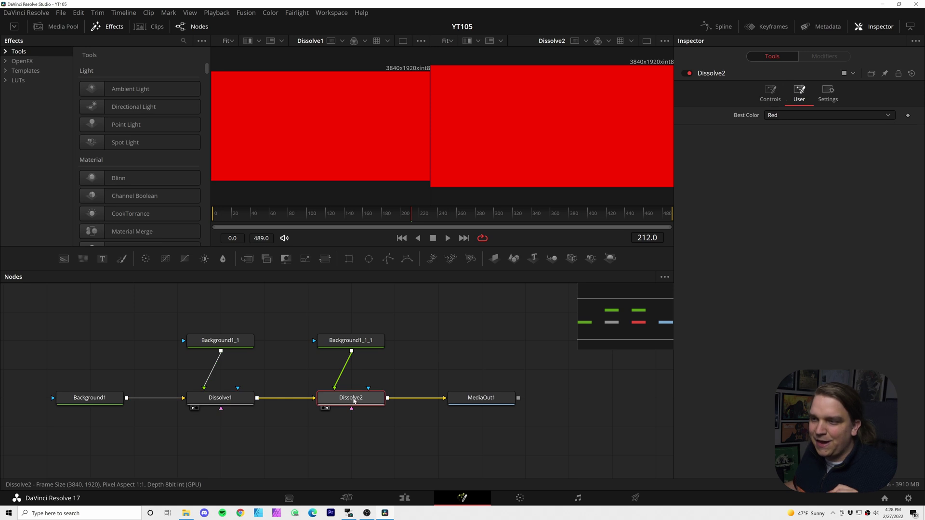
left_click(778, 116)
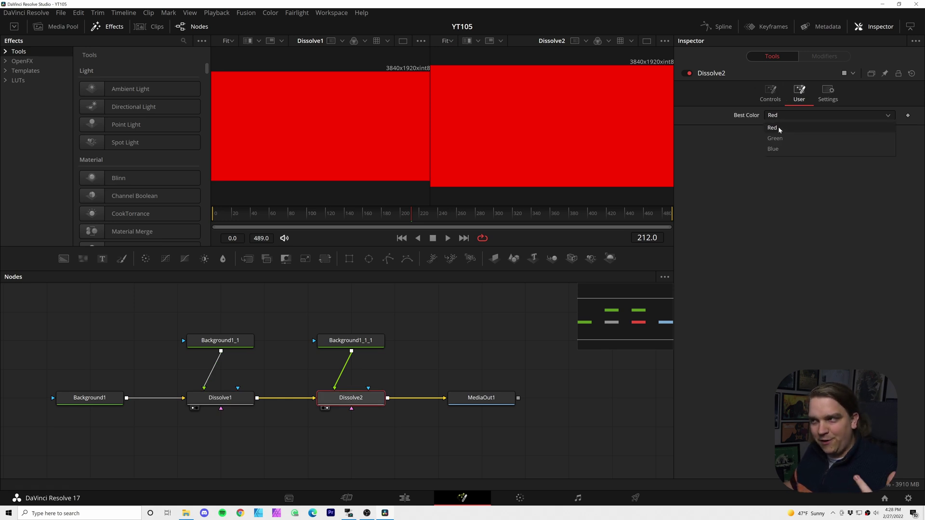
left_click(776, 138)
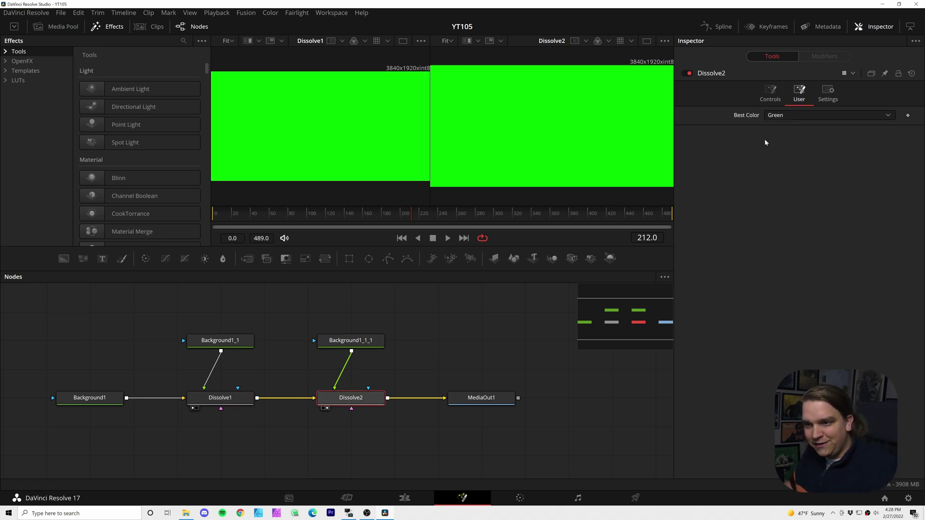
left_click(246, 398)
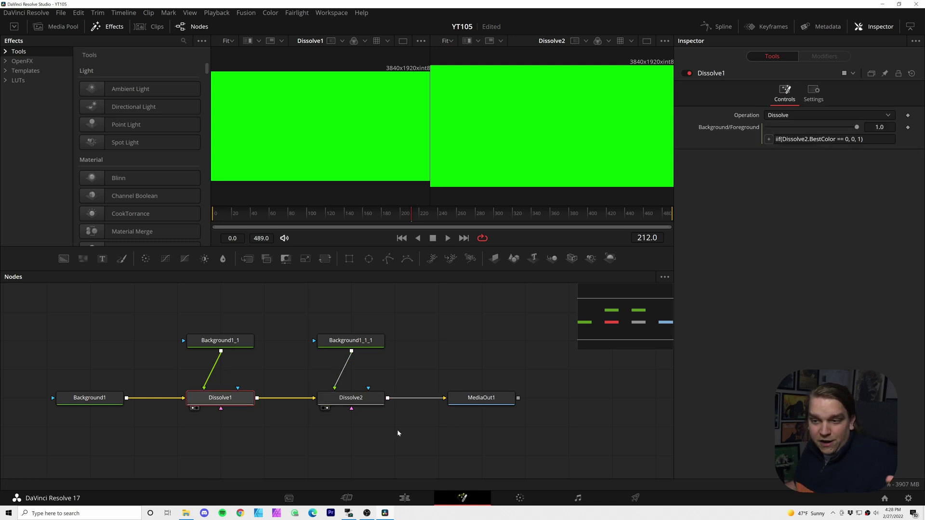
left_click(355, 398)
left_click(787, 115)
left_click(782, 127)
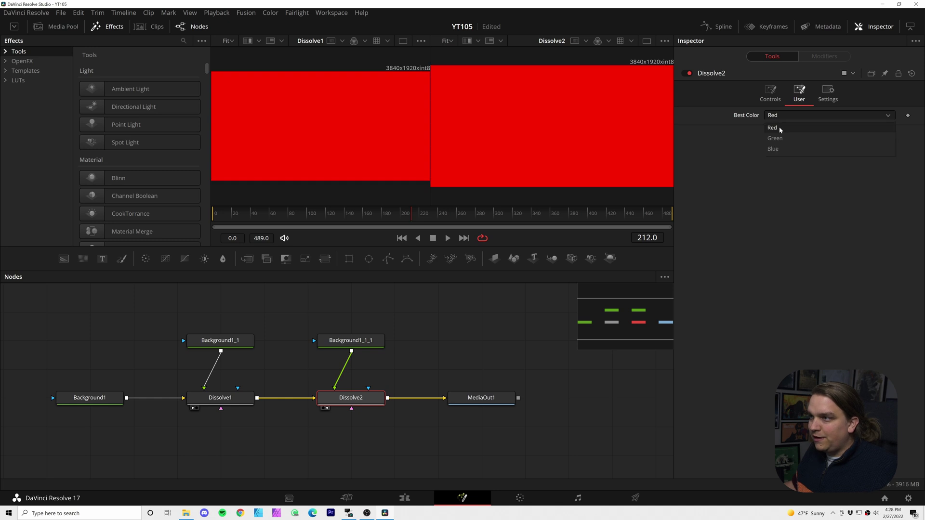
left_click(775, 139)
left_click(777, 117)
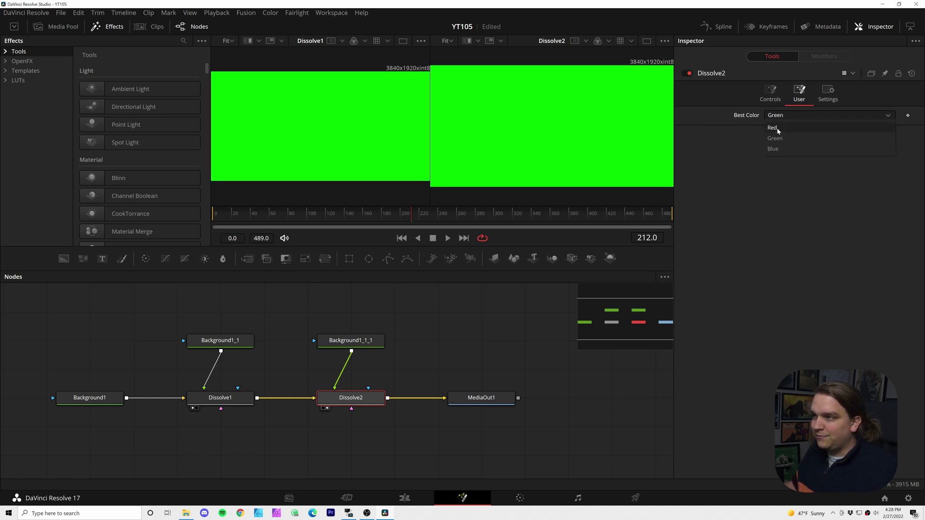
left_click(777, 138)
left_click(777, 117)
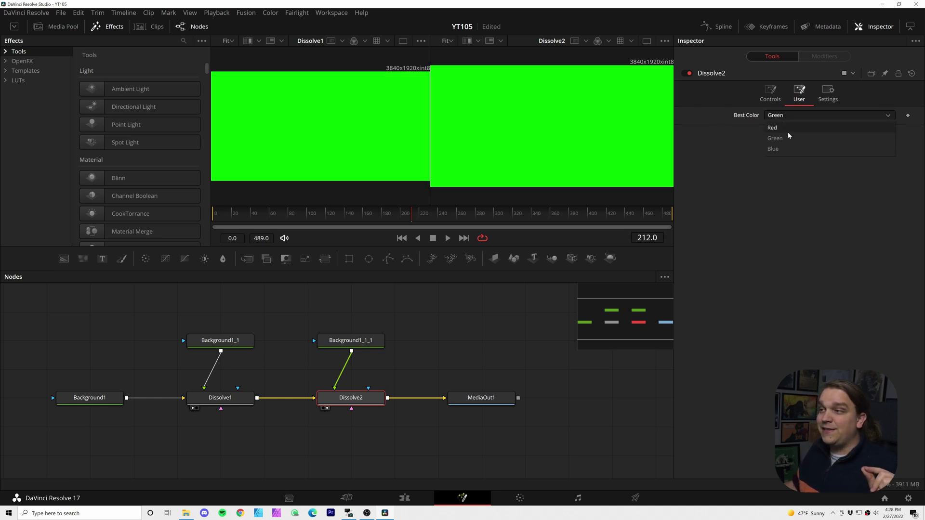
left_click(790, 149)
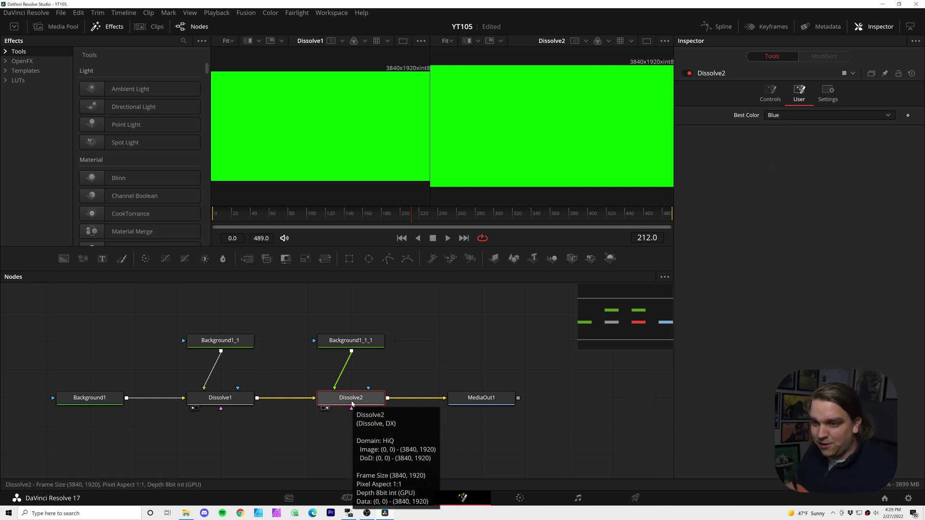
Step: On Dissolve2's Controls tab, give Background/Foreground the expression iif(Dissolve2.BestColor == 2, 1, 0)
left_click(770, 94)
right_click(724, 128)
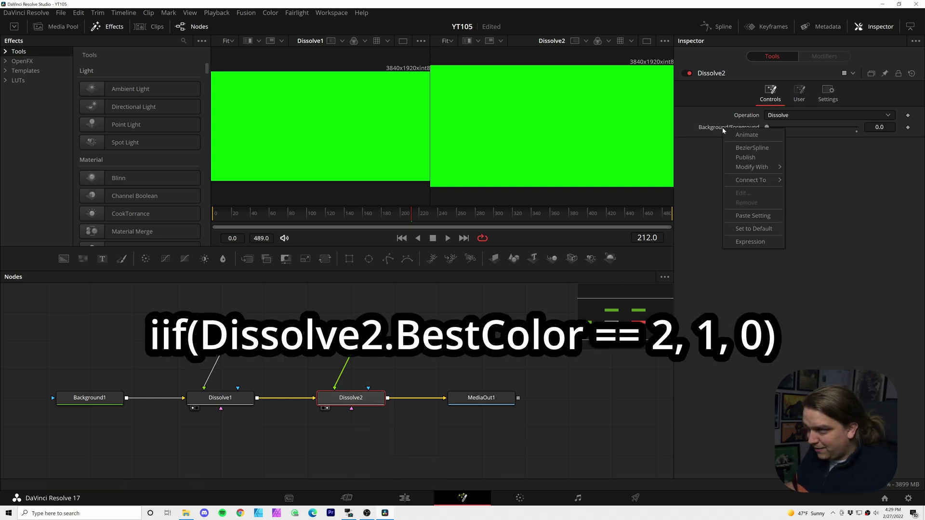
left_click(740, 243)
left_click(794, 140)
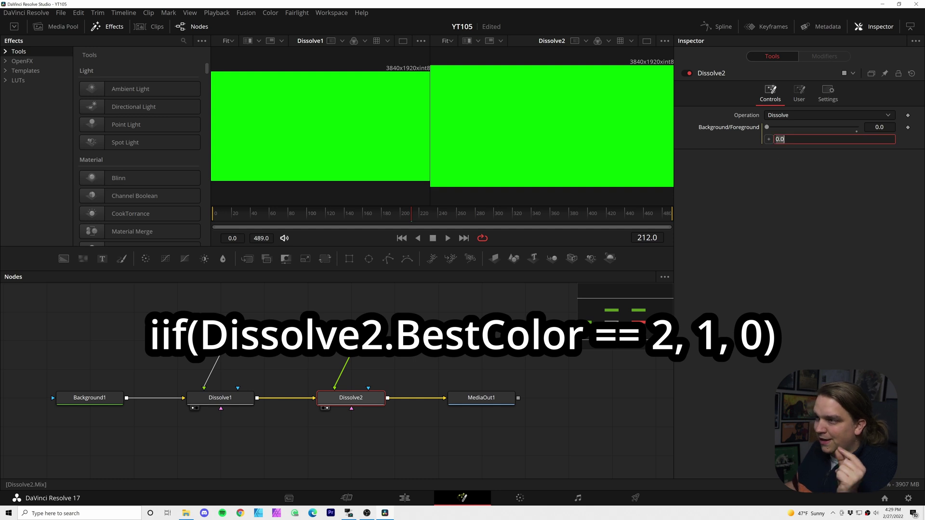
type("iif")
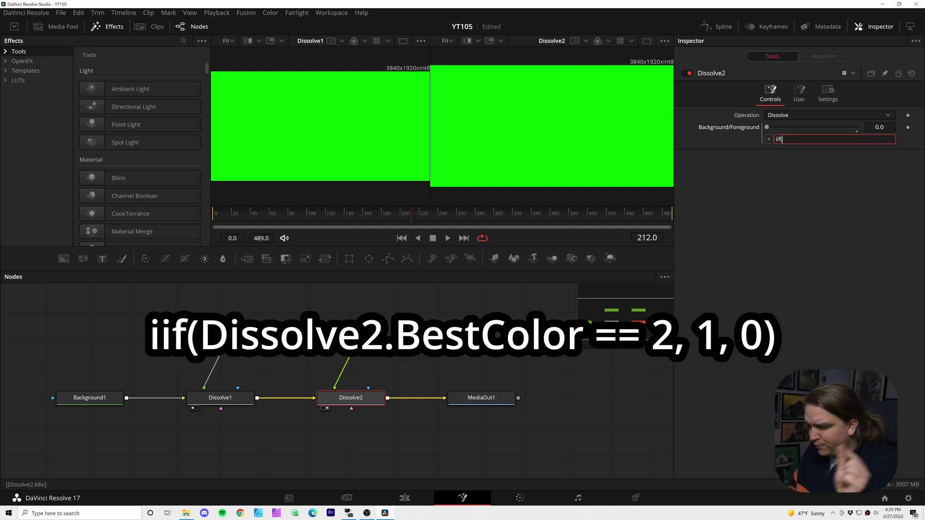
type("(")
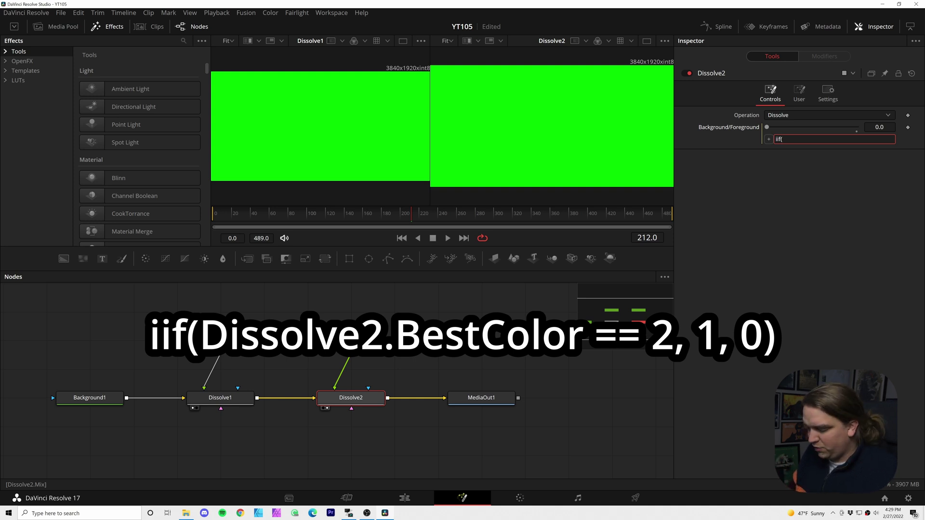
type("Dissolve")
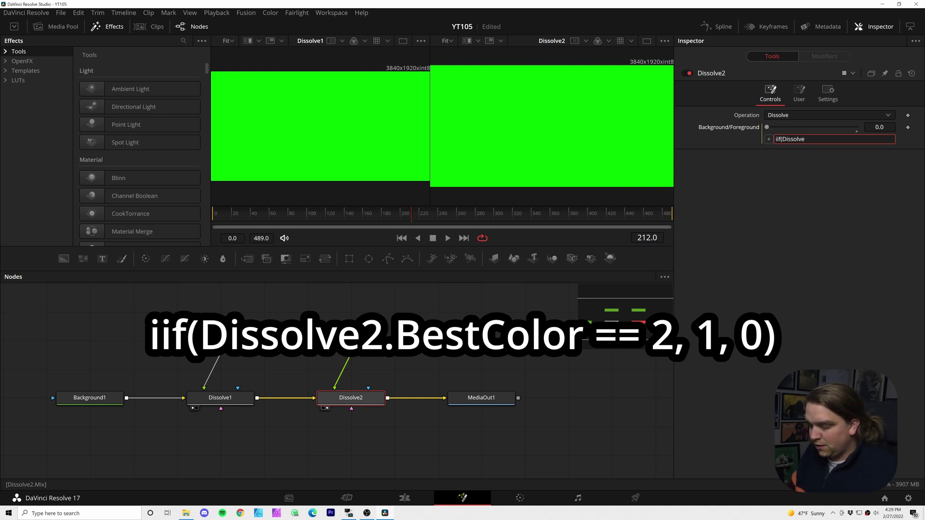
type("2.Best")
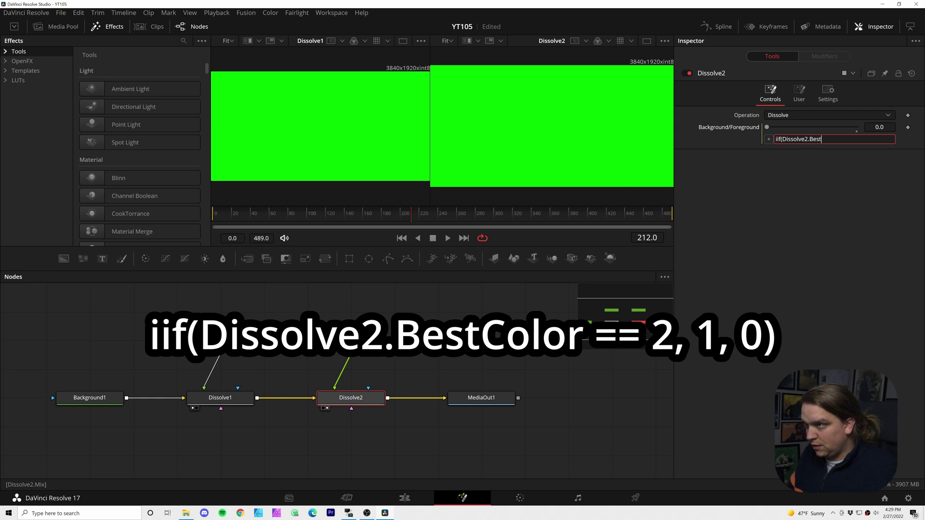
type("Color ")
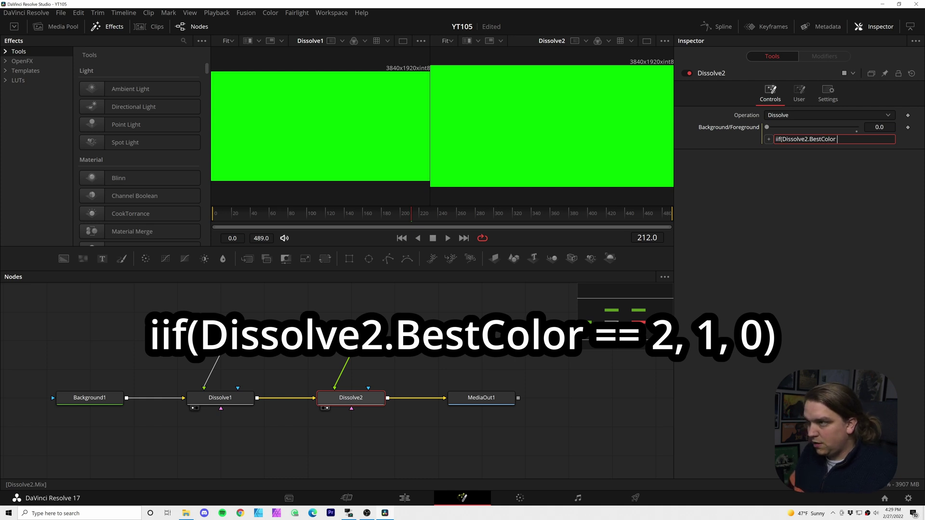
type("== 3")
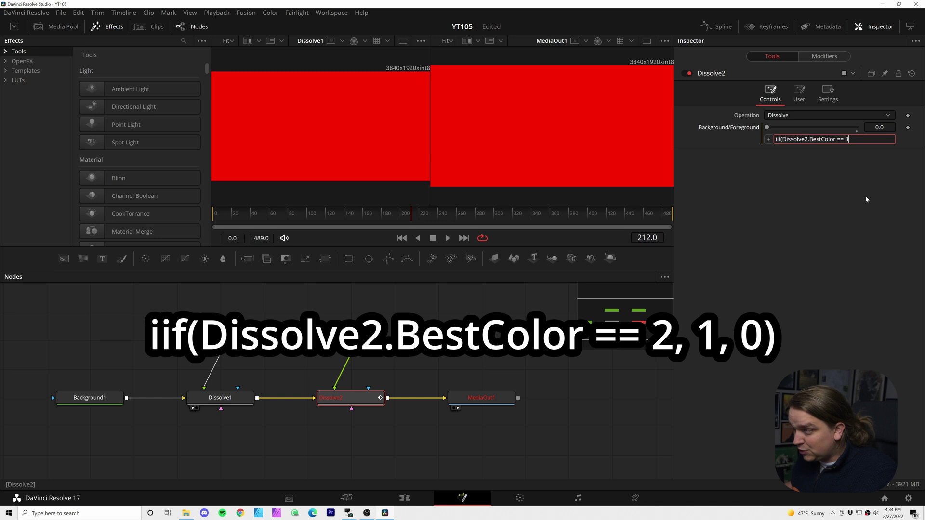
key("BackSpace")
type("2")
type(", ")
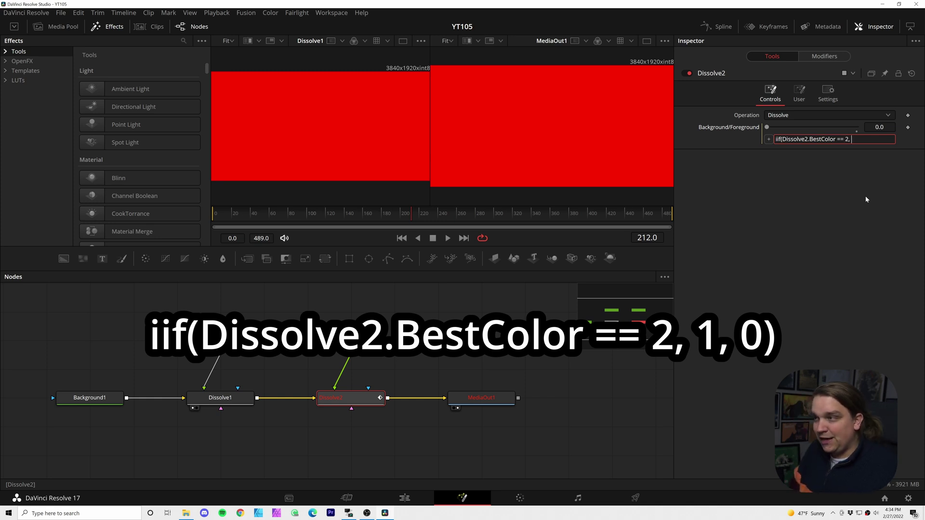
type("1, 0)")
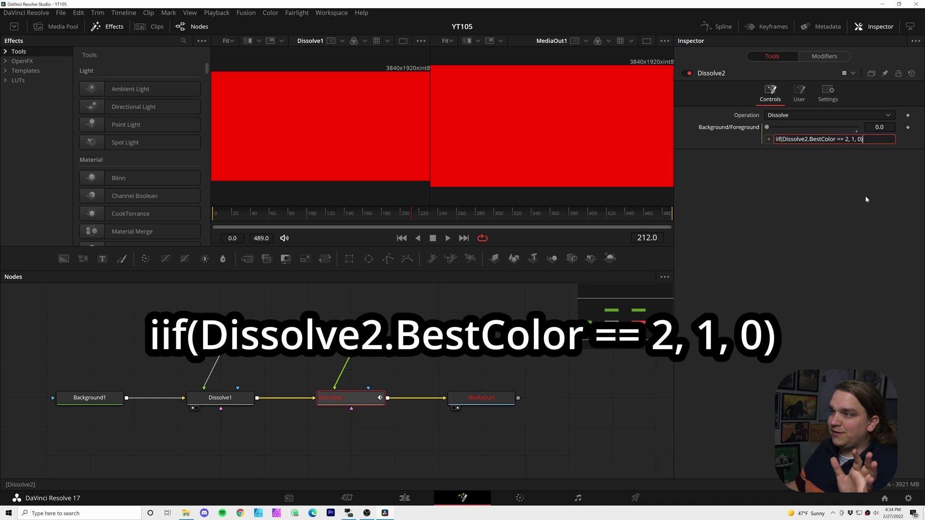
key("Return")
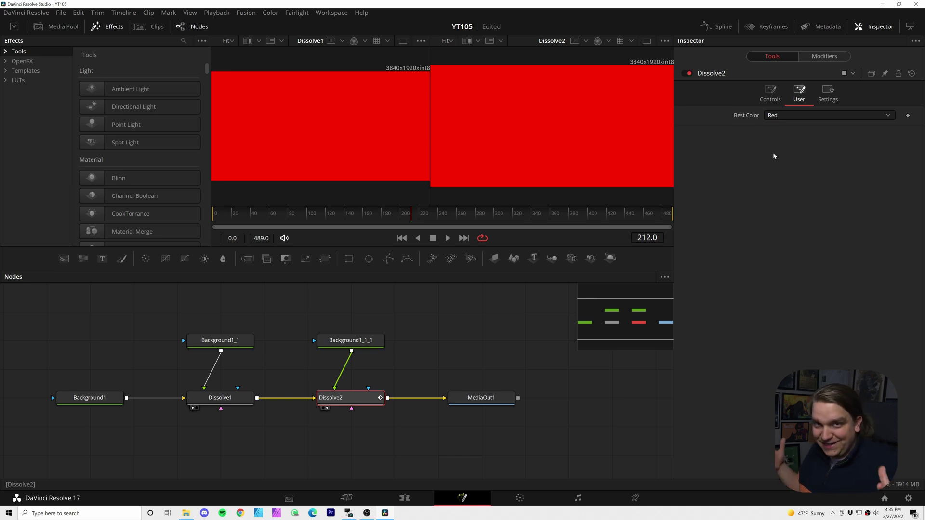
Step: Change Best Color to Green, then Blue, and select MediaOut1 to see the blue output
left_click(780, 116)
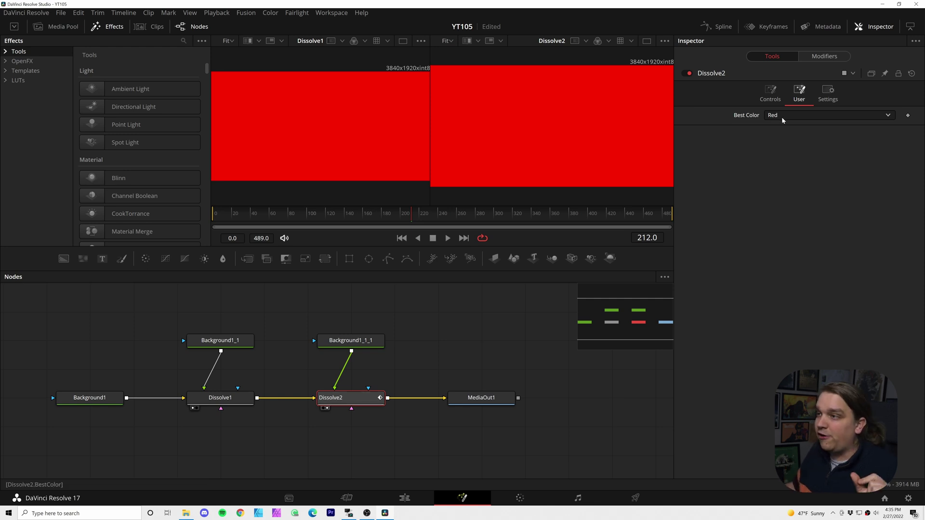
left_click(775, 138)
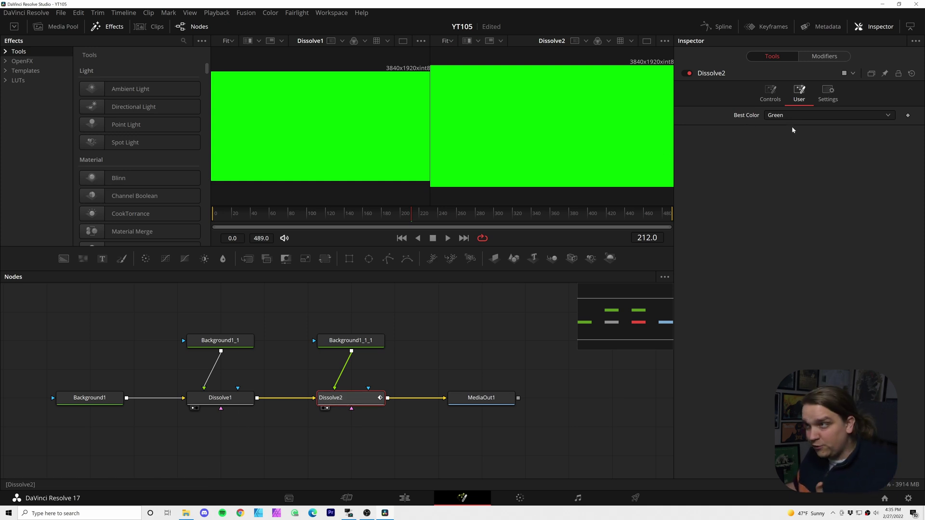
left_click(774, 149)
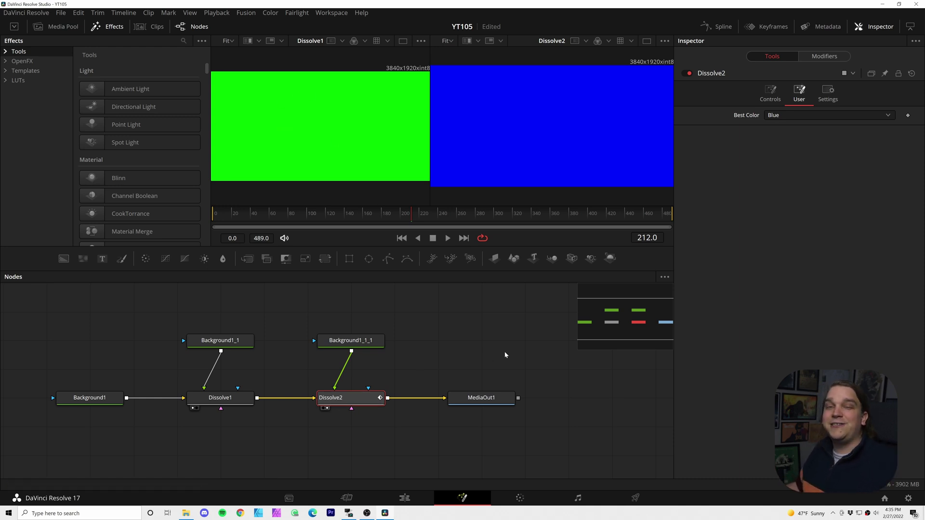
left_click(478, 404)
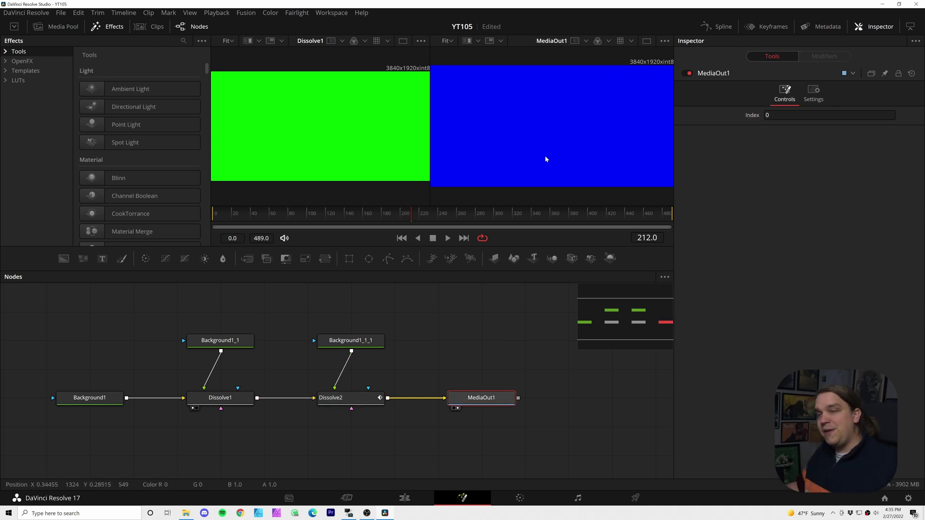